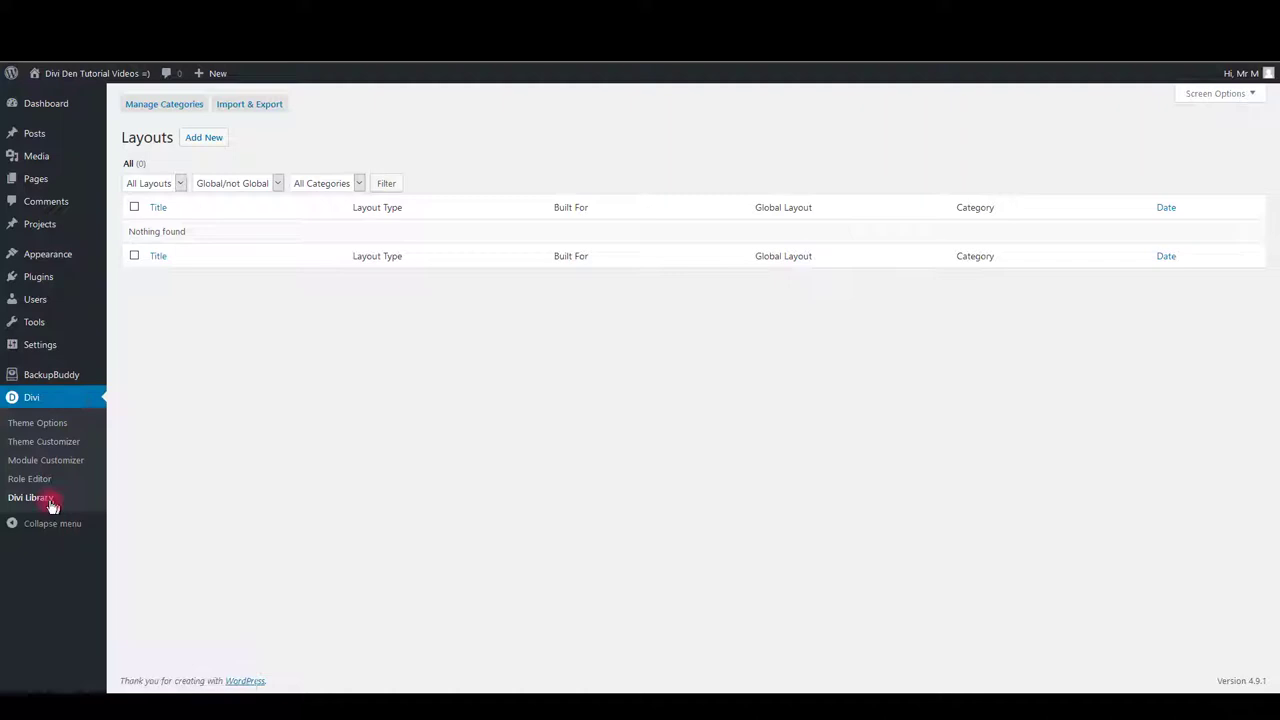
Open the Divi Library importer and browse the day_05_contact_form_module JSON files.
click(243, 105)
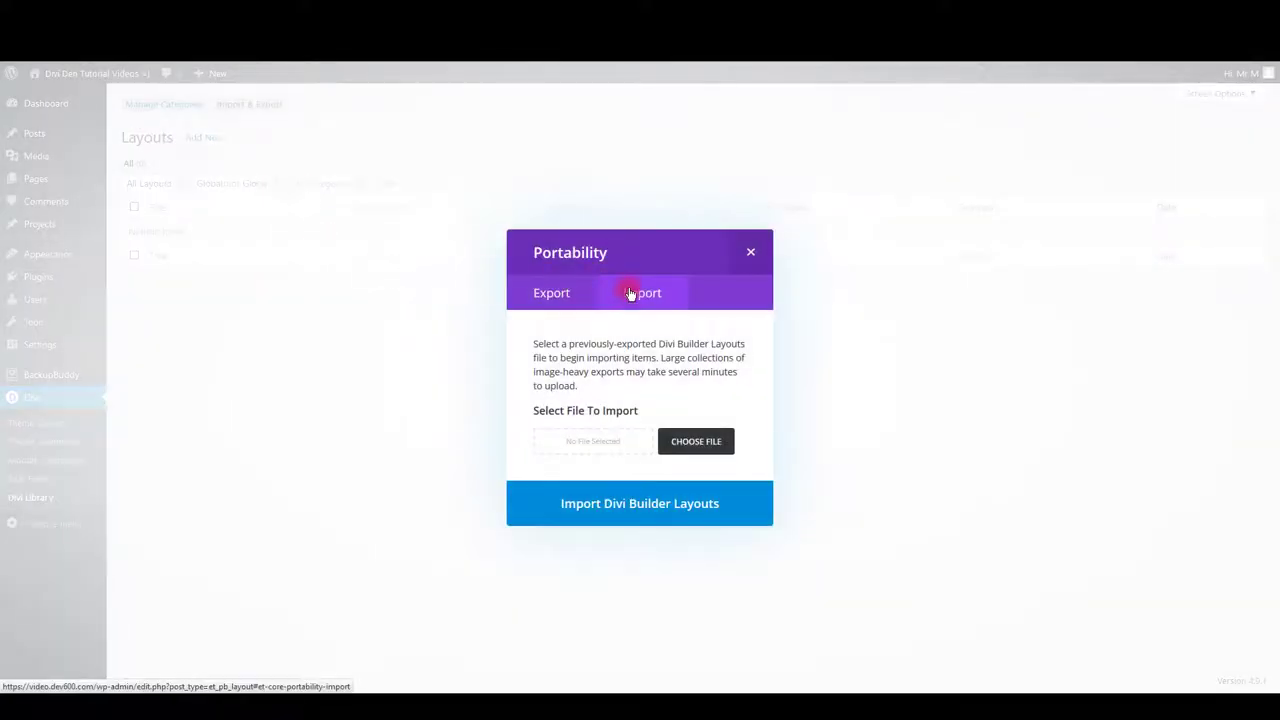
click(696, 441)
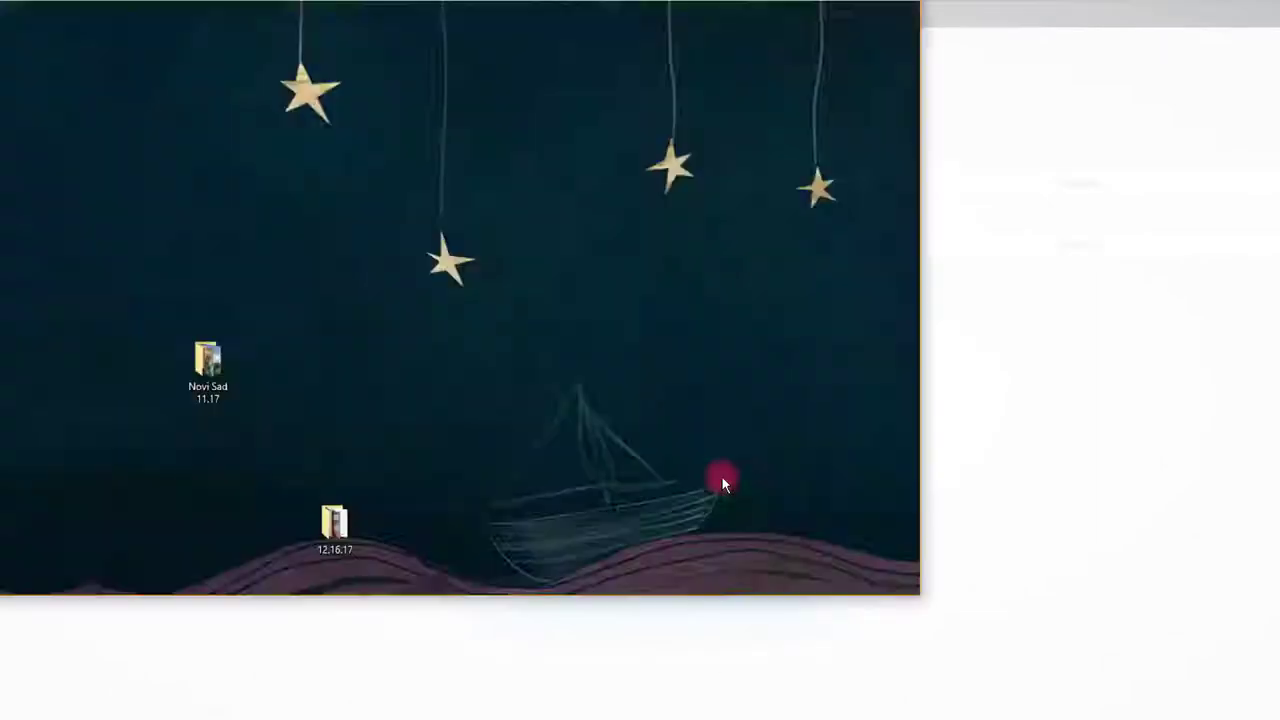
right_click(722, 477)
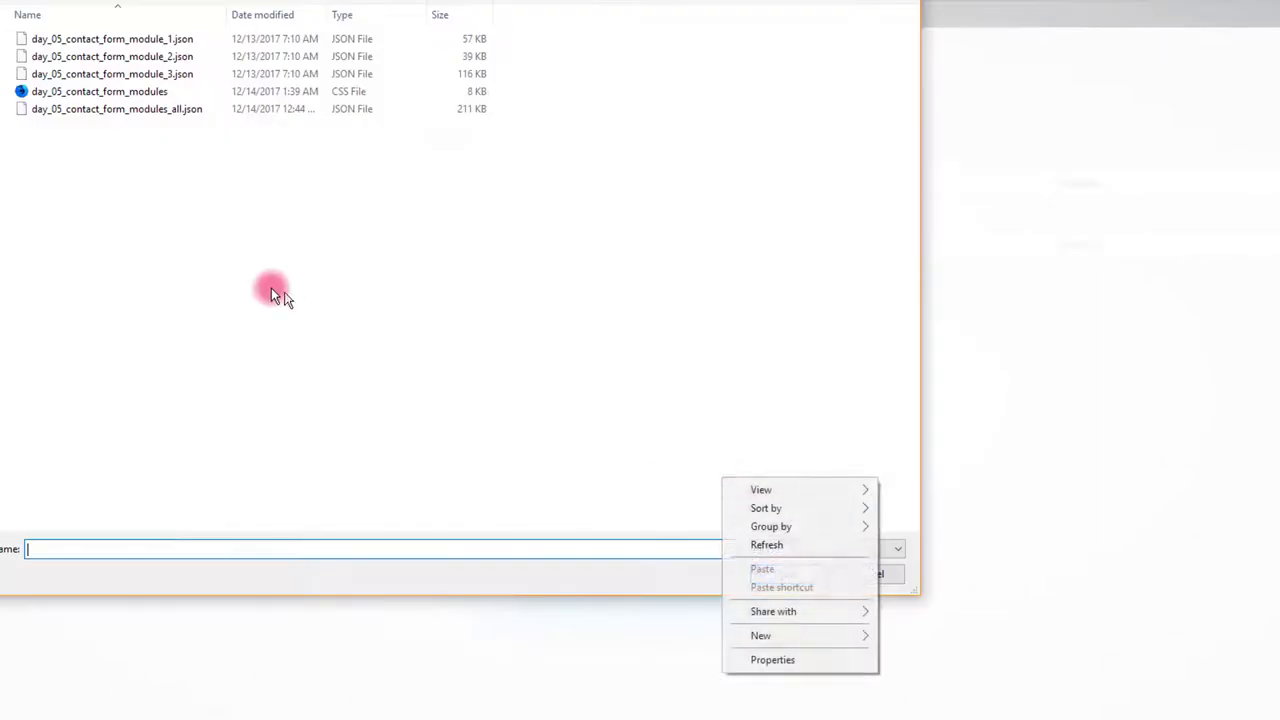
click(161, 213)
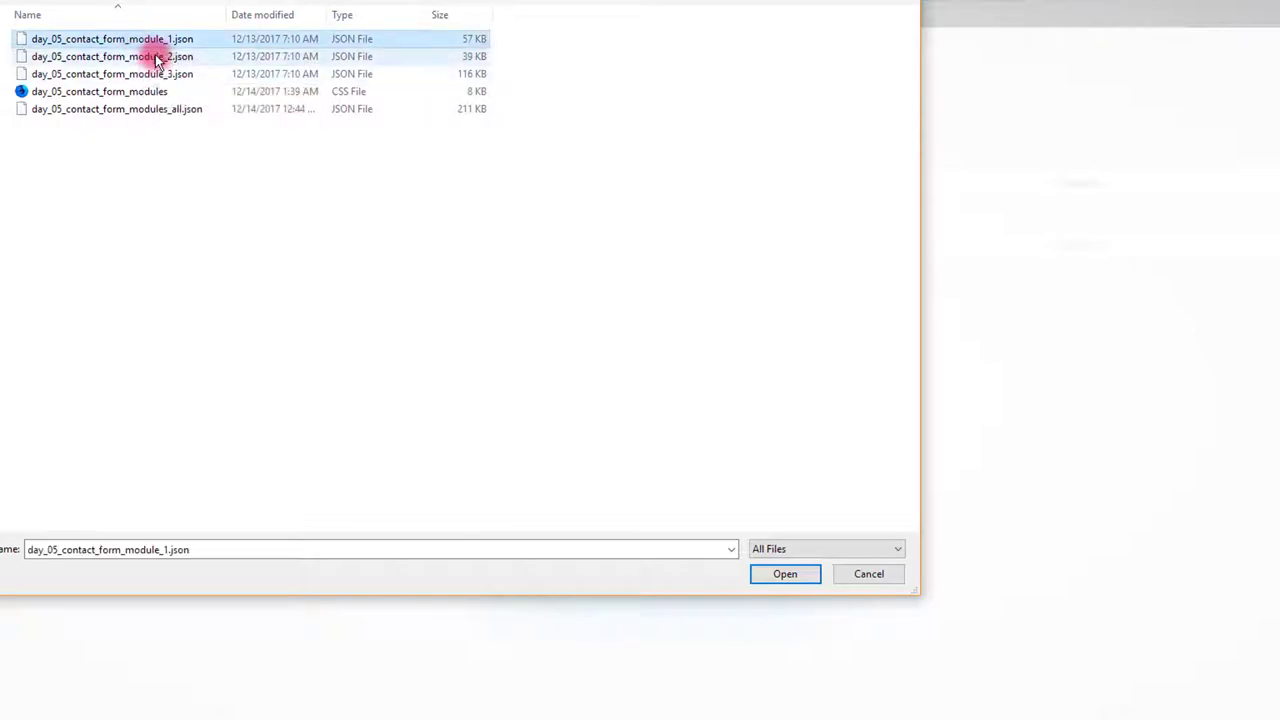
click(157, 56)
click(157, 75)
click(143, 38)
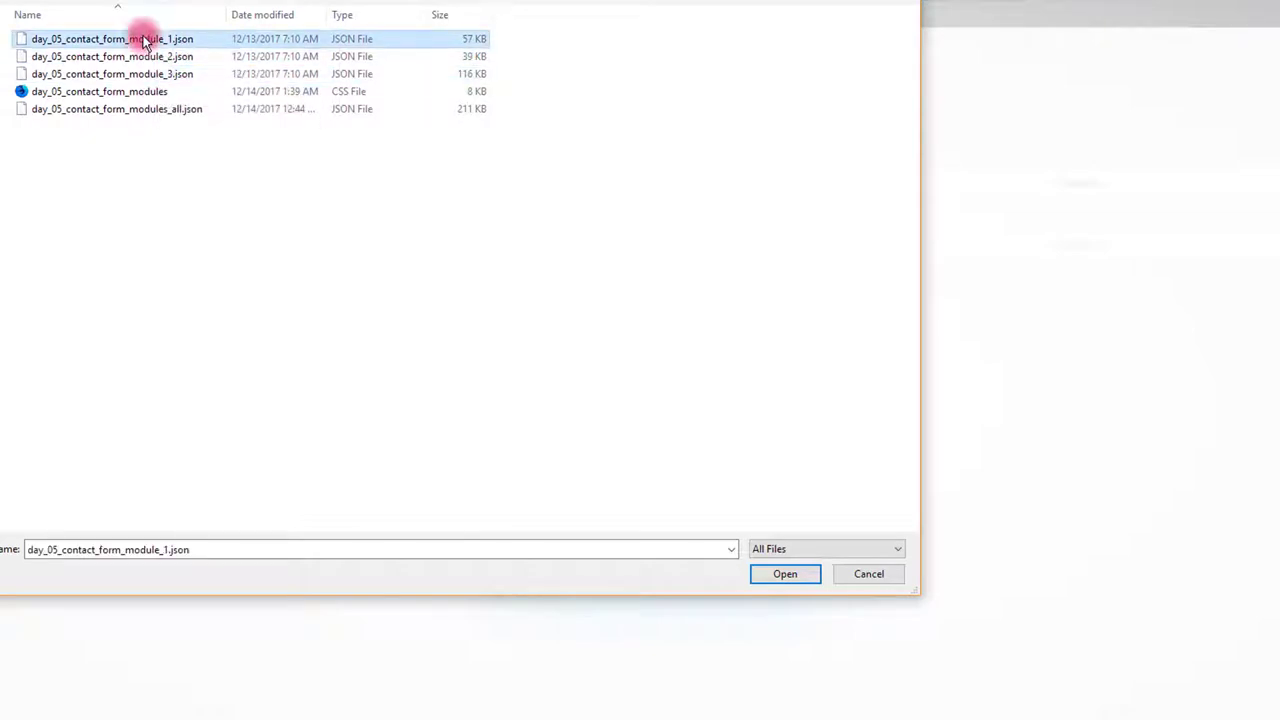
click(143, 56)
click(143, 38)
click(143, 56)
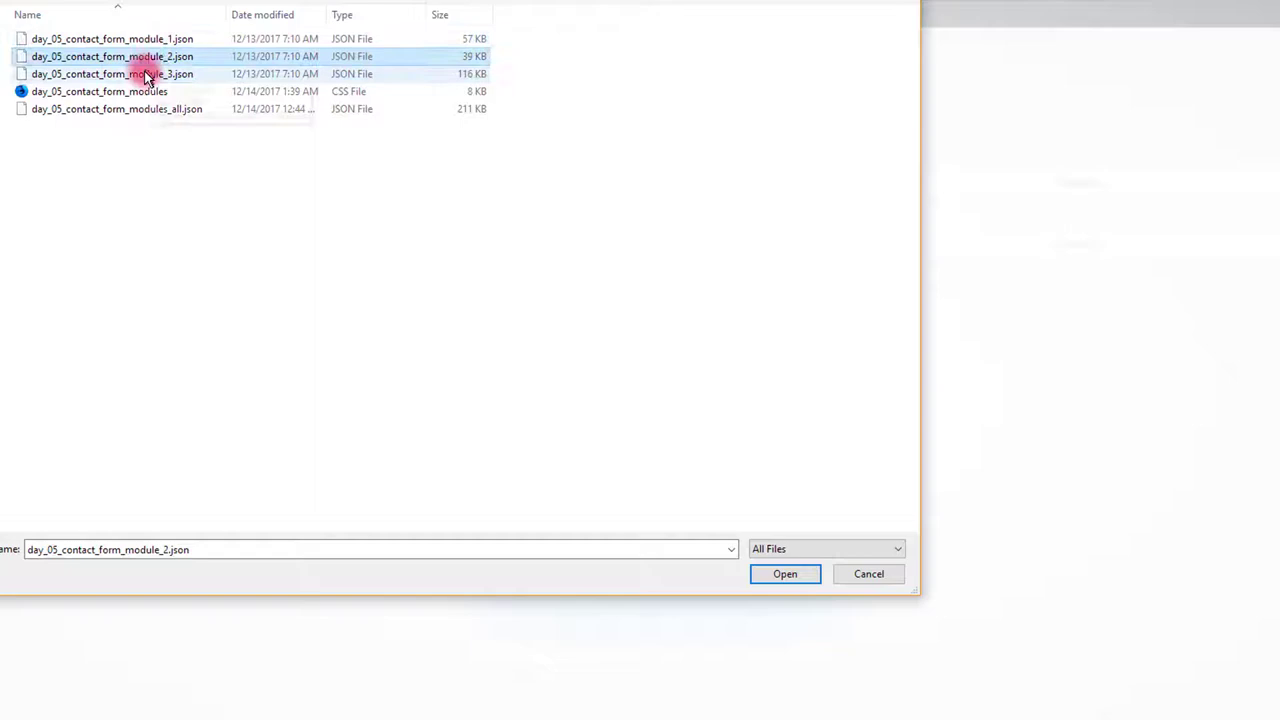
click(143, 75)
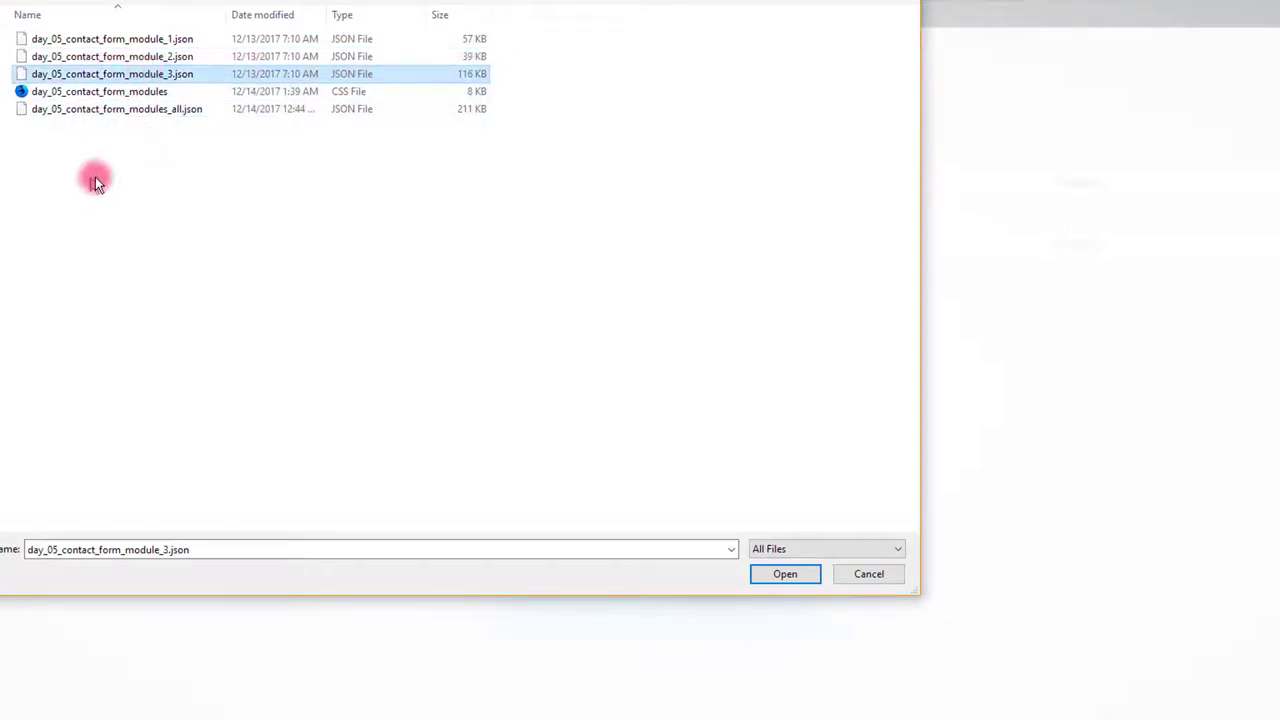
Choose day_05_contact_form_modules_all.json and import it as Divi Builder layouts.
click(110, 117)
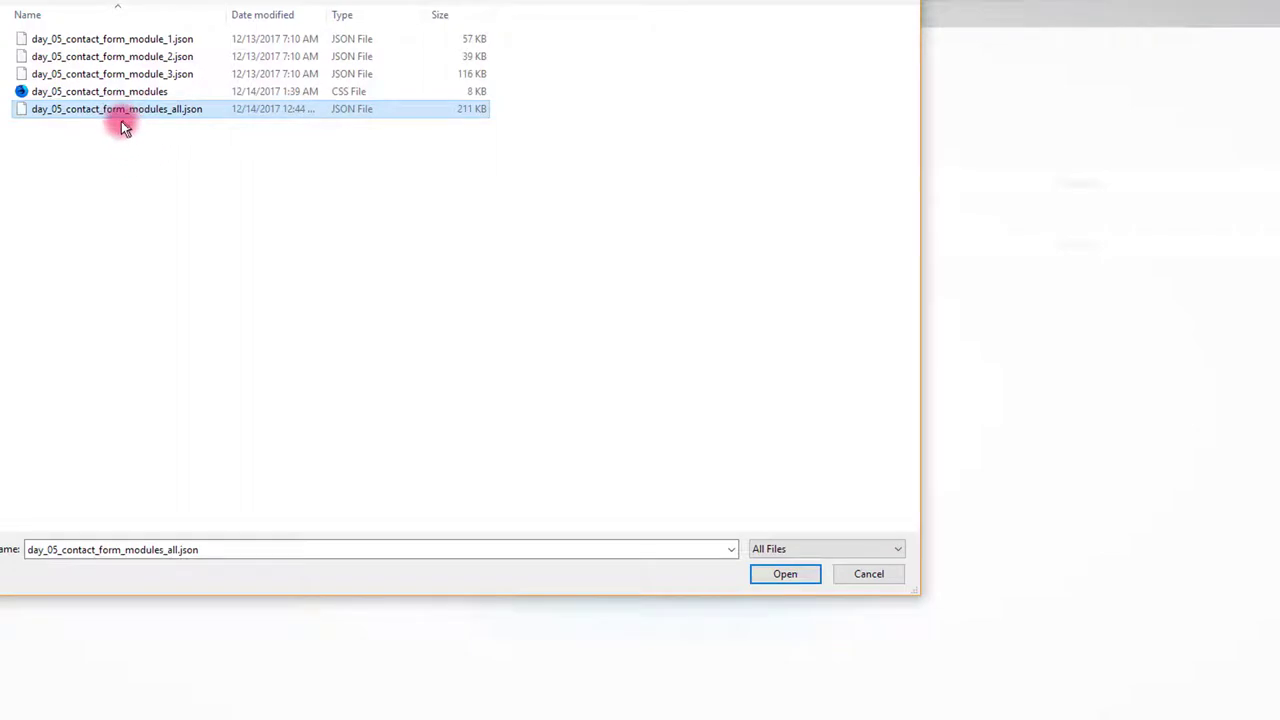
click(108, 91)
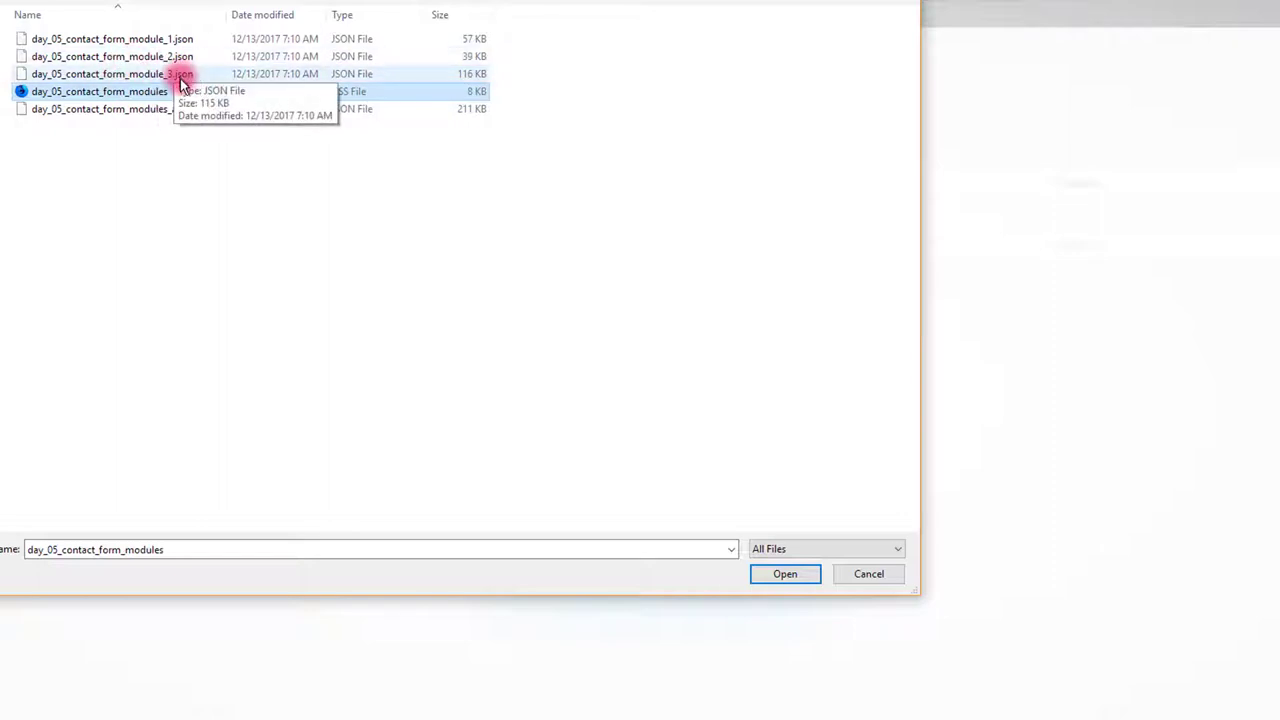
click(80, 110)
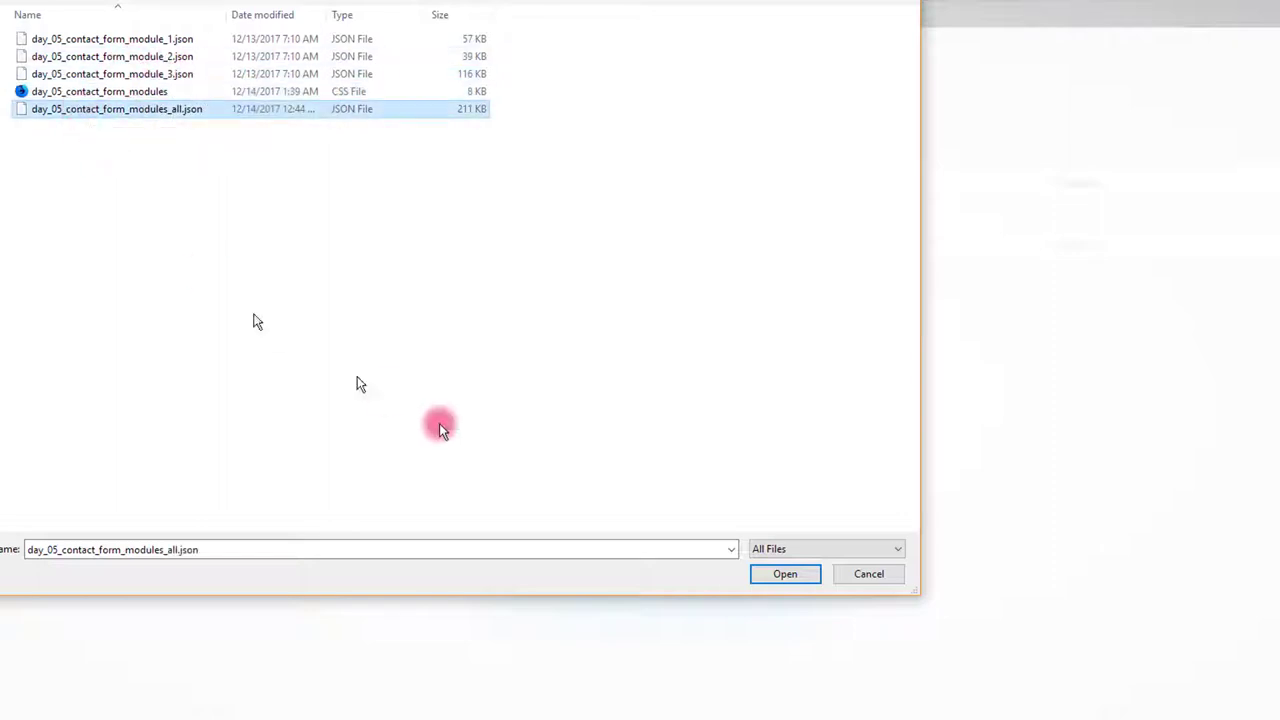
click(785, 574)
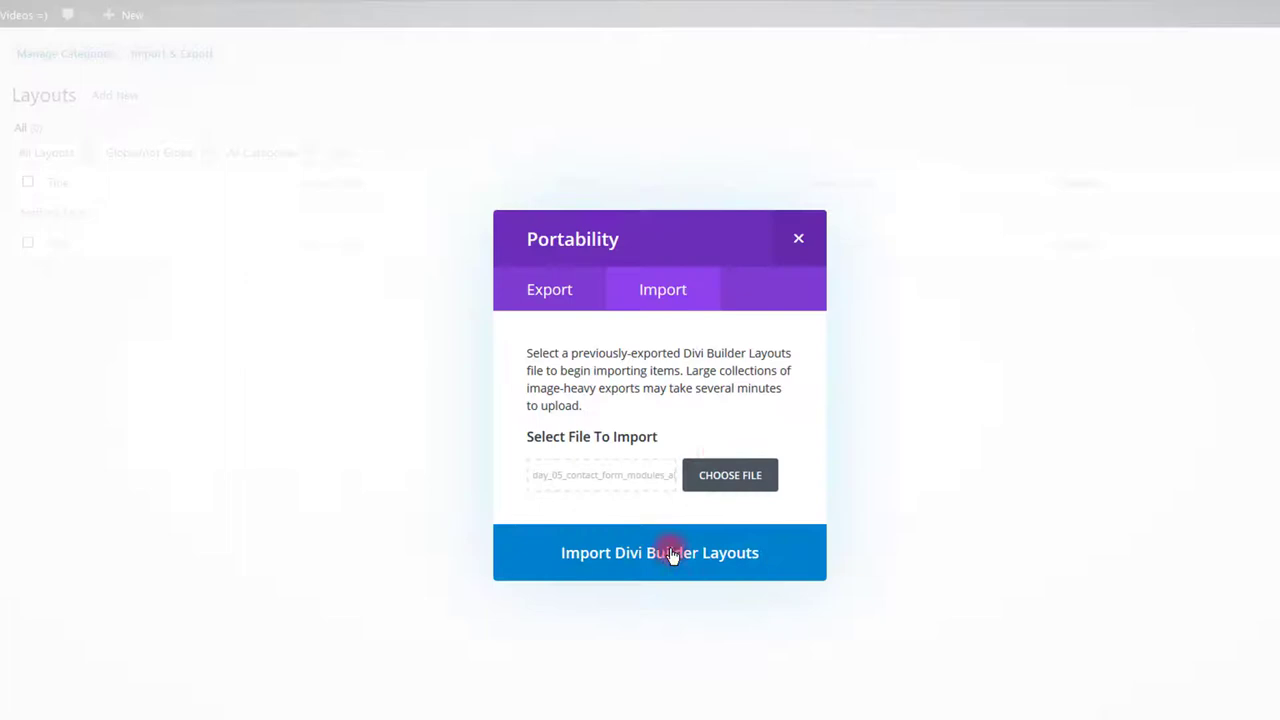
click(670, 557)
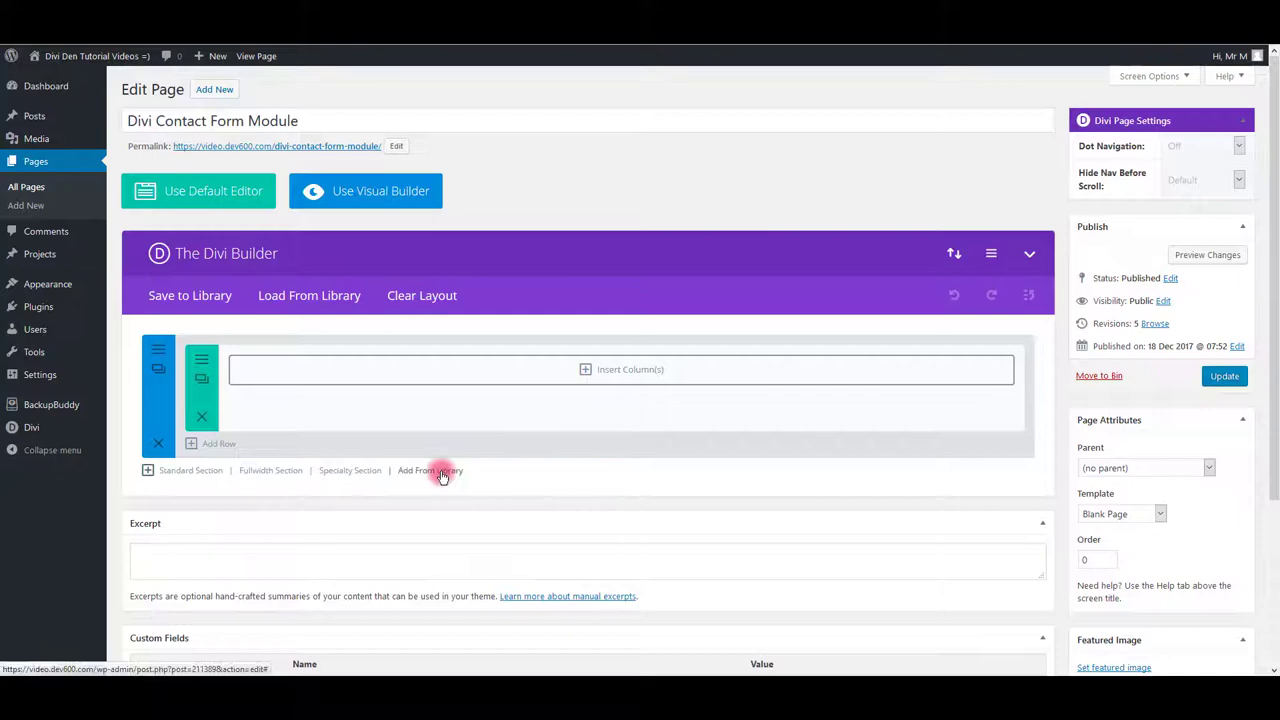
Add Day 05 Contact Form Module 1, 2 and 3 from the library to the three sections.
click(440, 471)
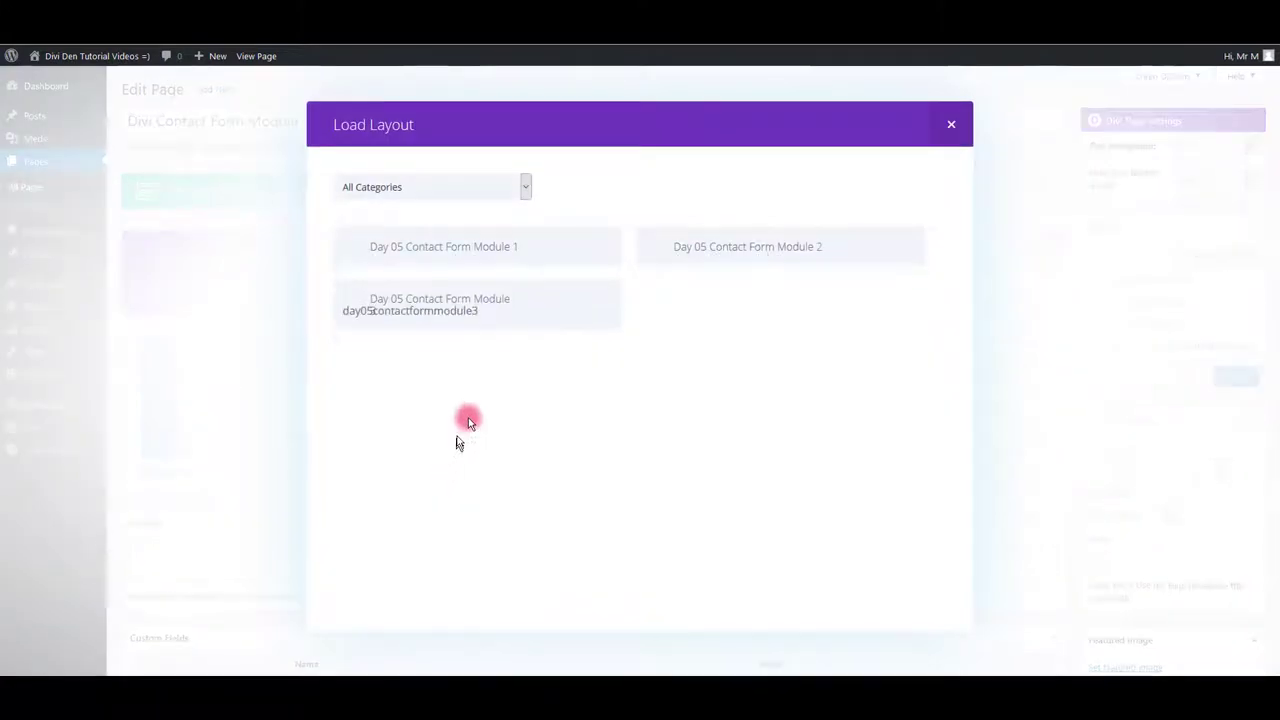
click(522, 248)
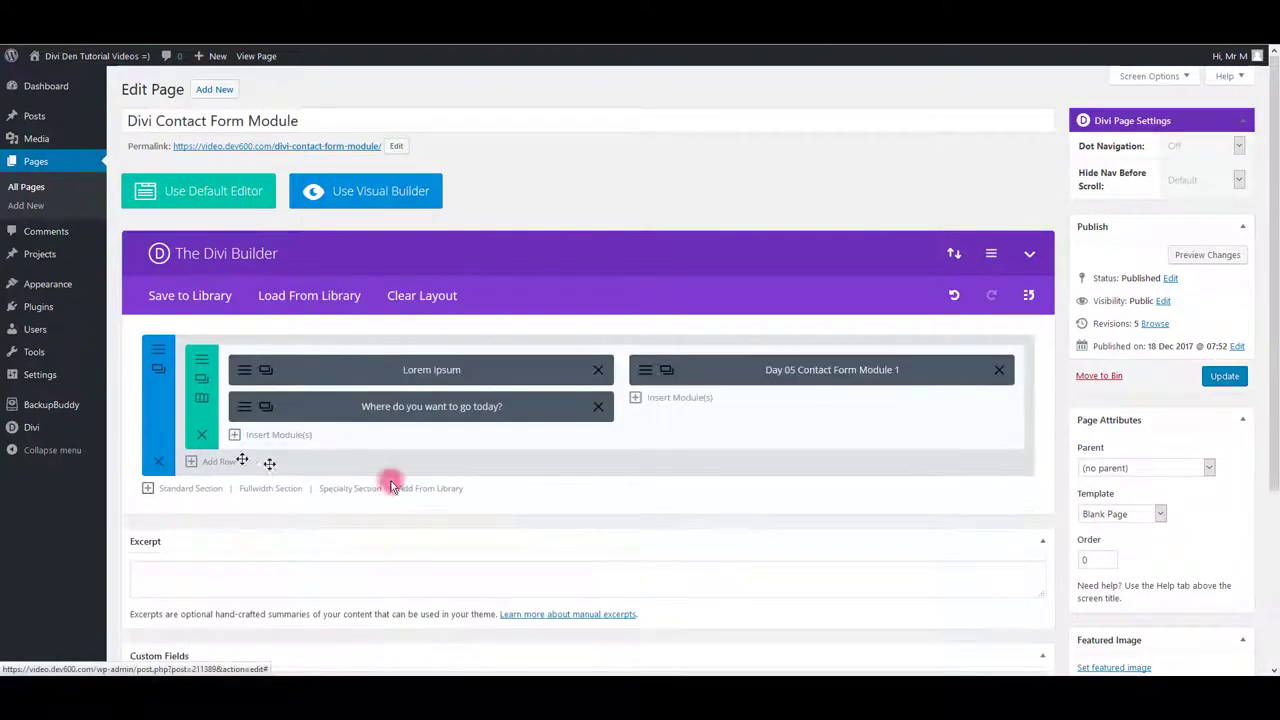
click(428, 488)
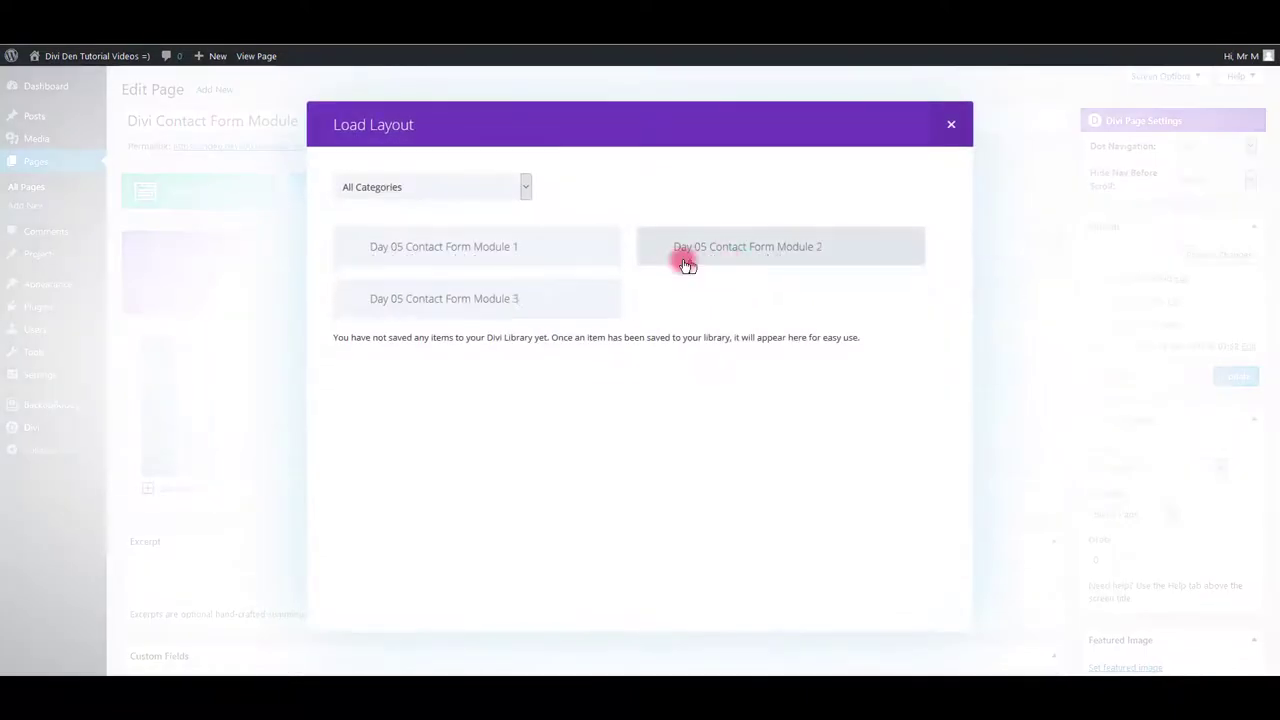
click(687, 263)
scroll(420, 445, down, 3)
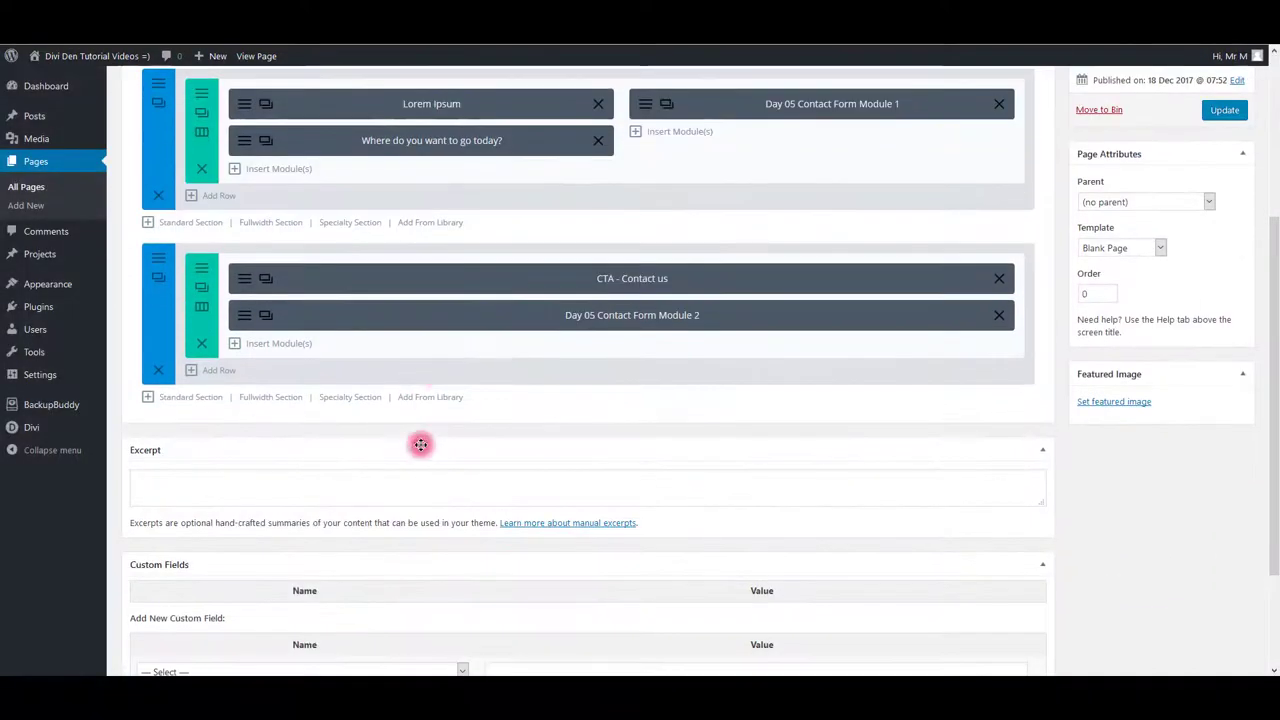
click(445, 396)
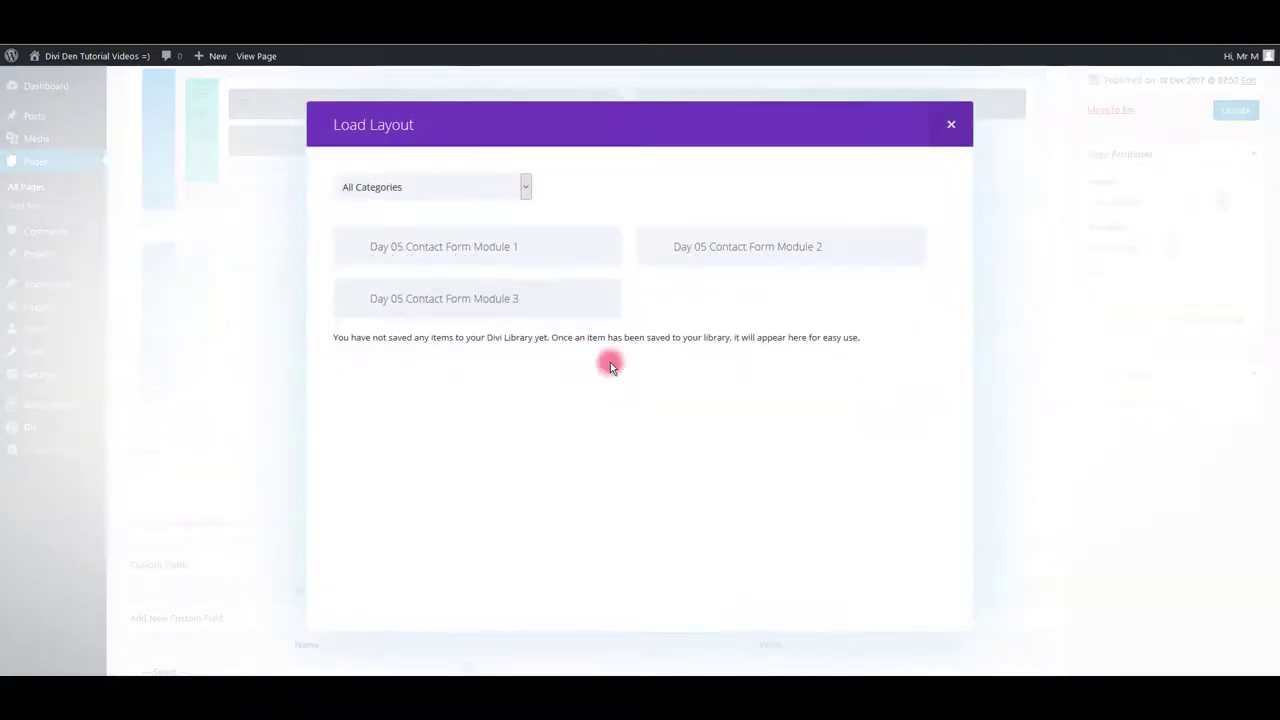
click(506, 303)
scroll(770, 322, up, 3)
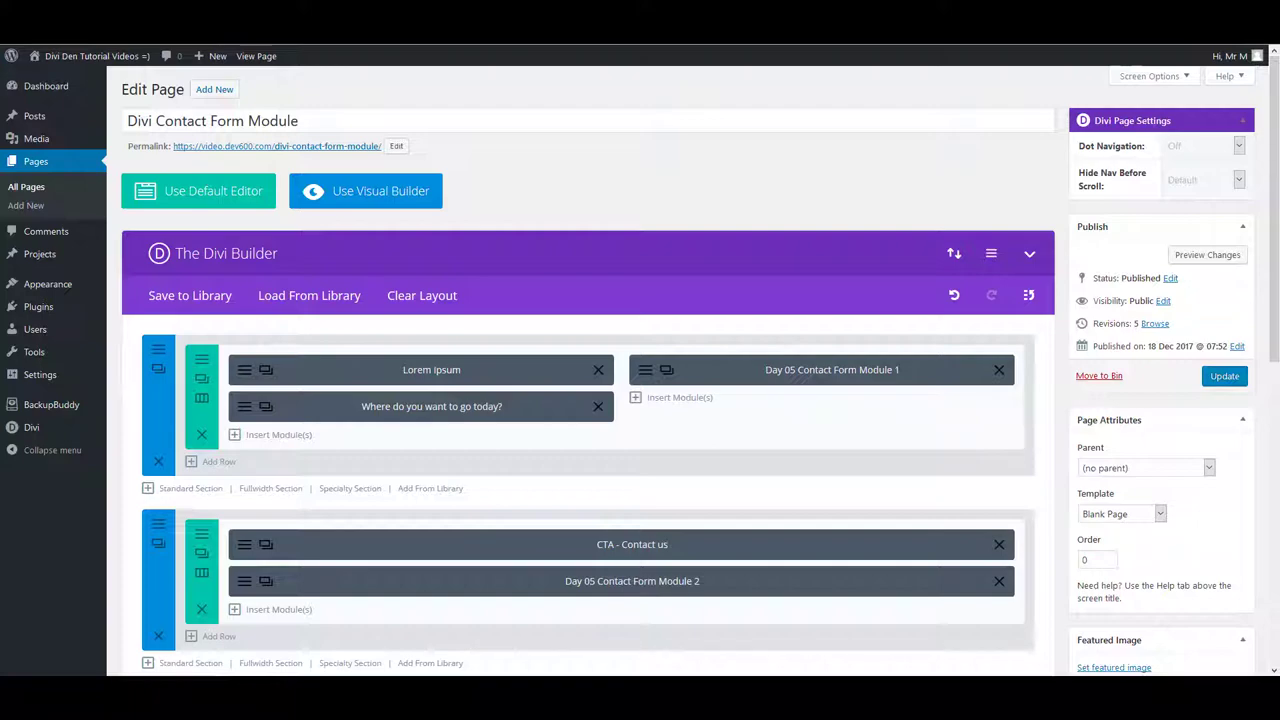
key(alt+Tab)
double_click(571, 94)
click(522, 215)
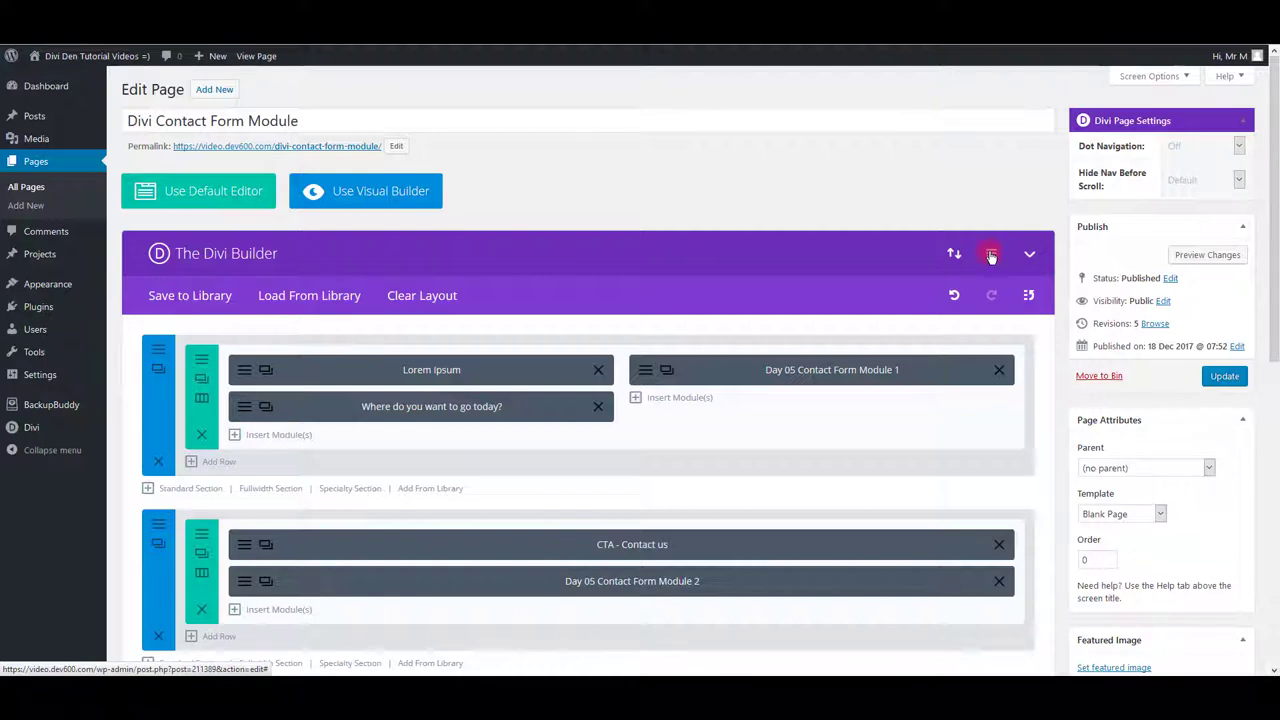
Paste the contact-form CSS into the builder's Custom CSS, save it, and update the page.
click(991, 257)
click(603, 375)
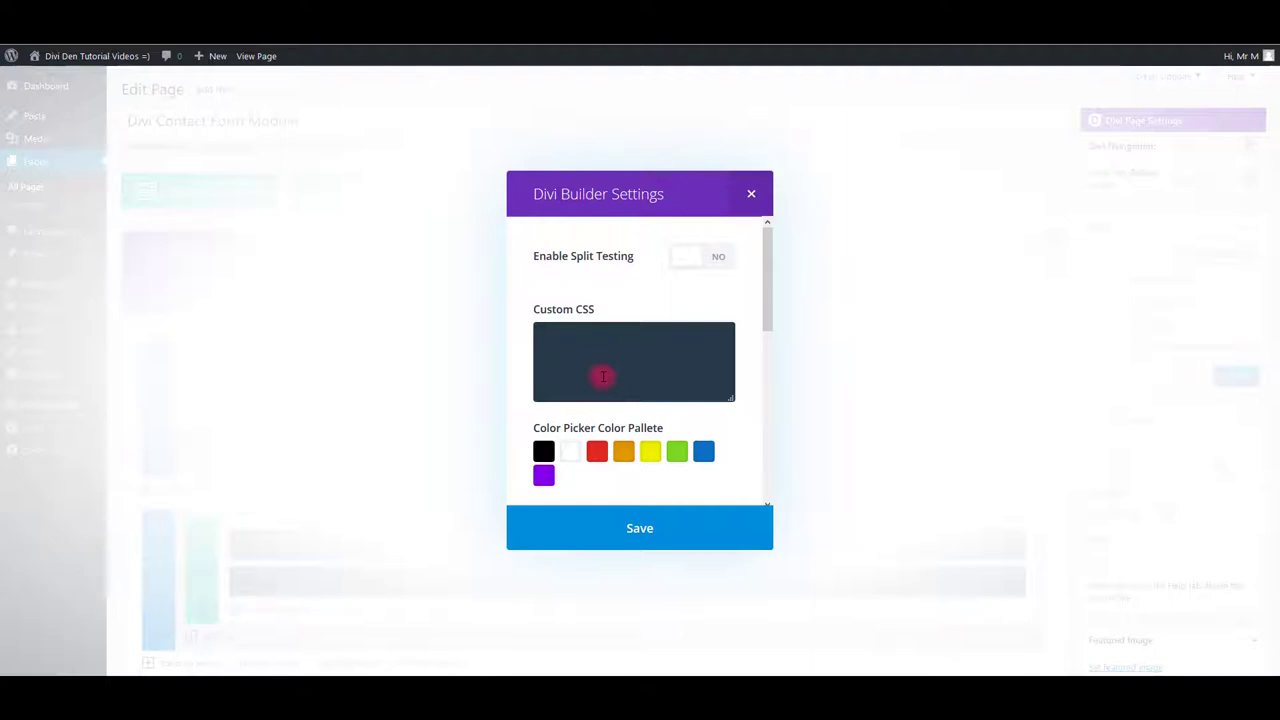
key(ctrl+v)
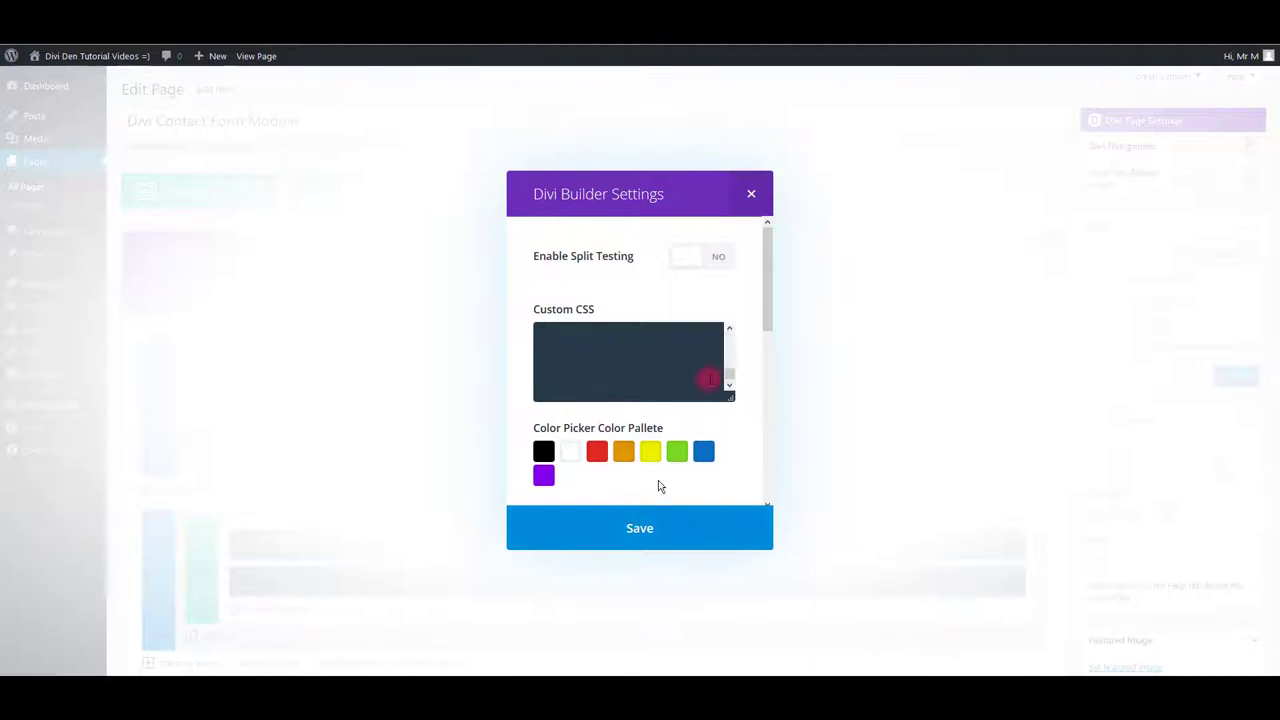
drag(731, 368, 733, 363)
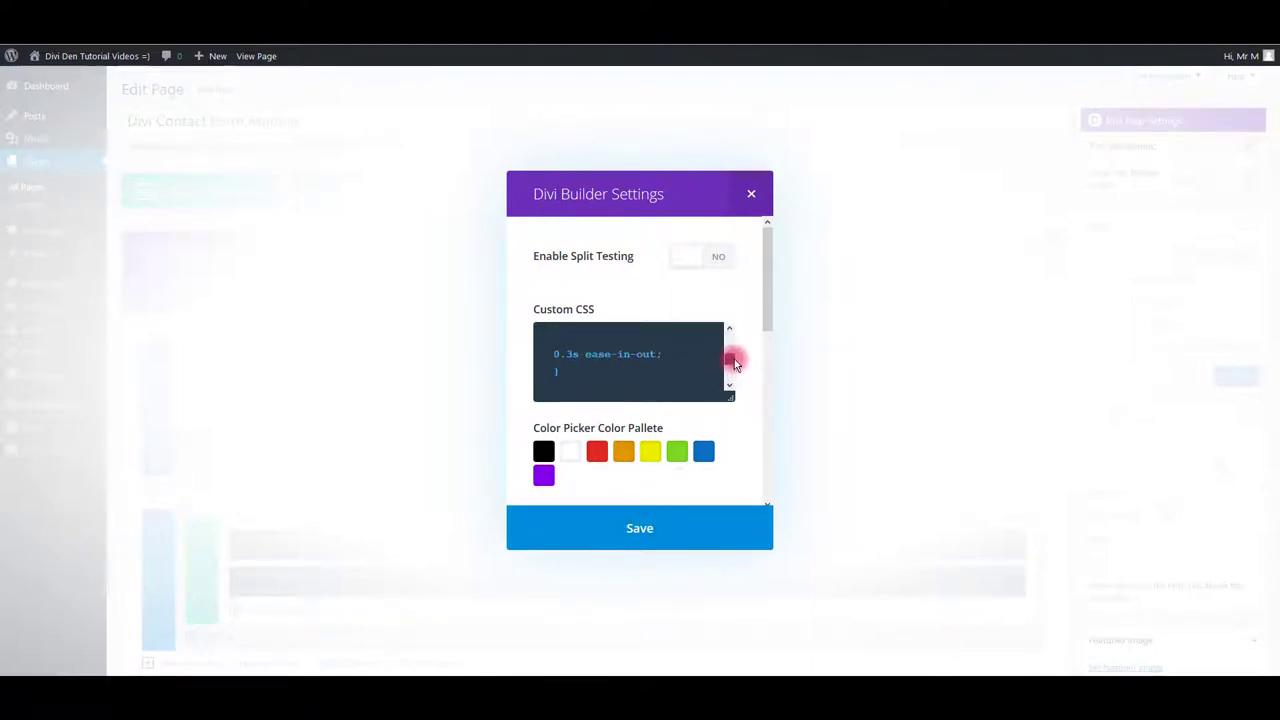
click(655, 527)
click(1220, 376)
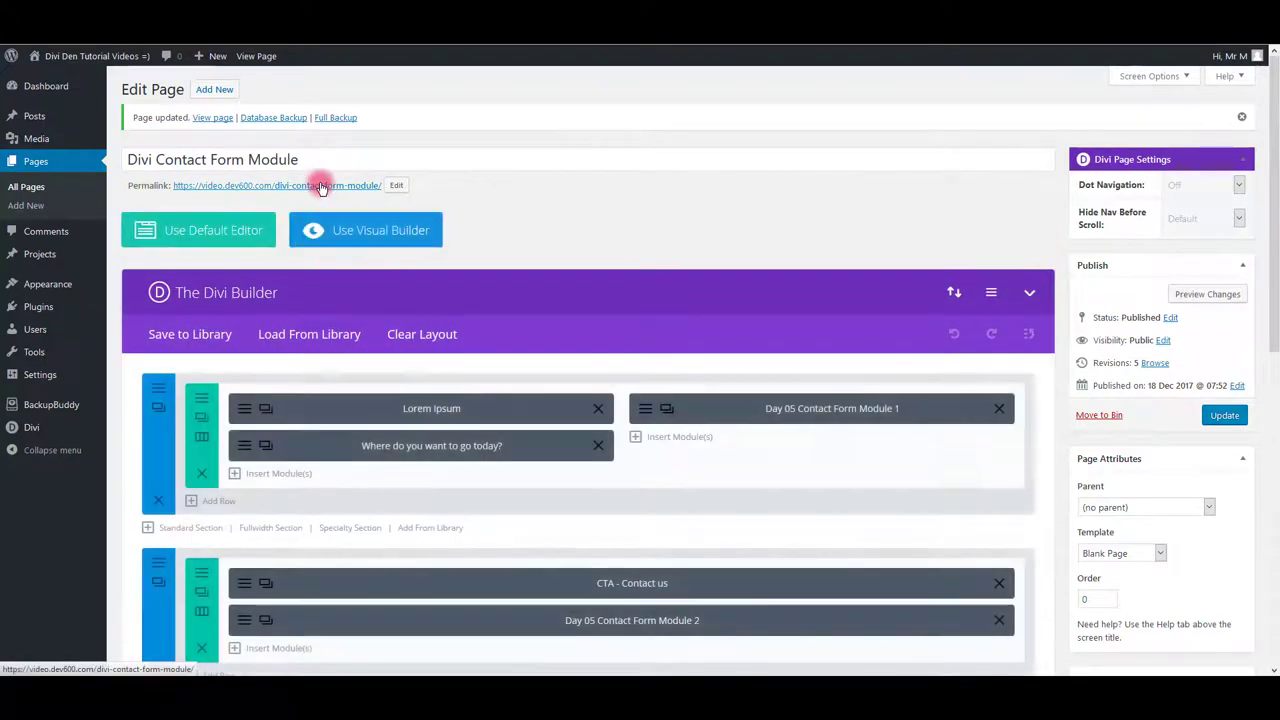
click(321, 188)
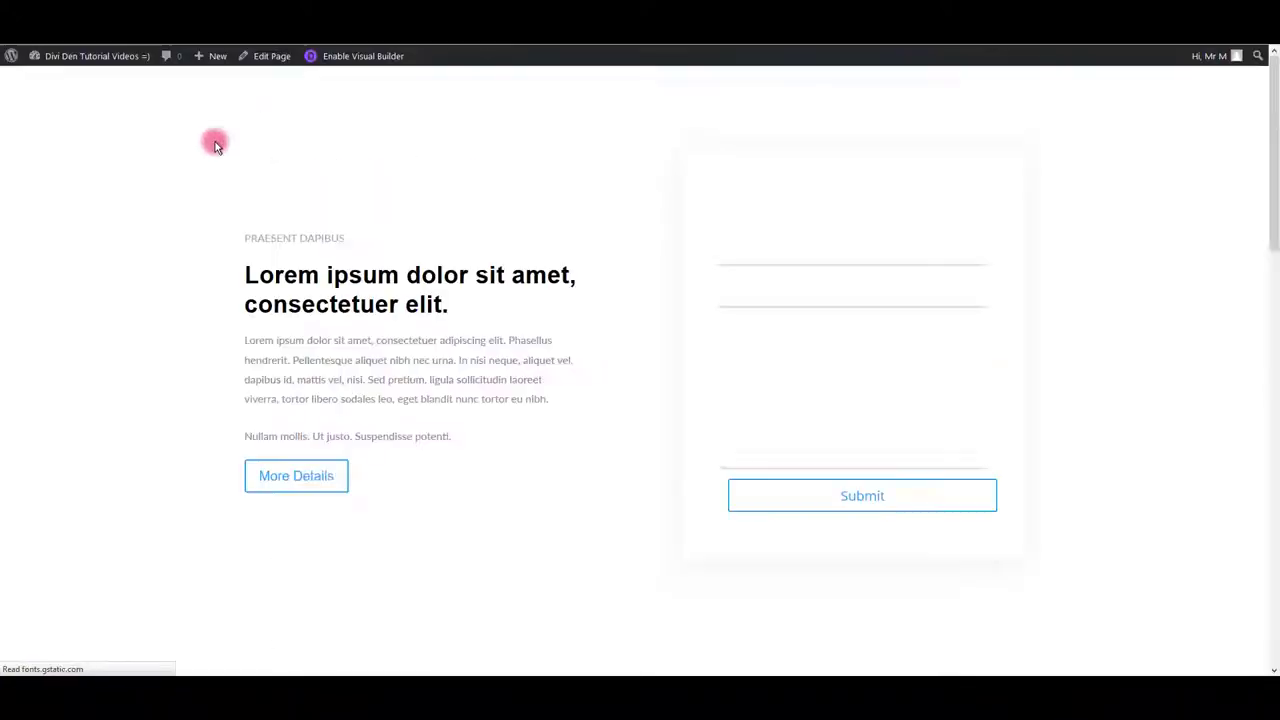
scroll(176, 241, down, 12)
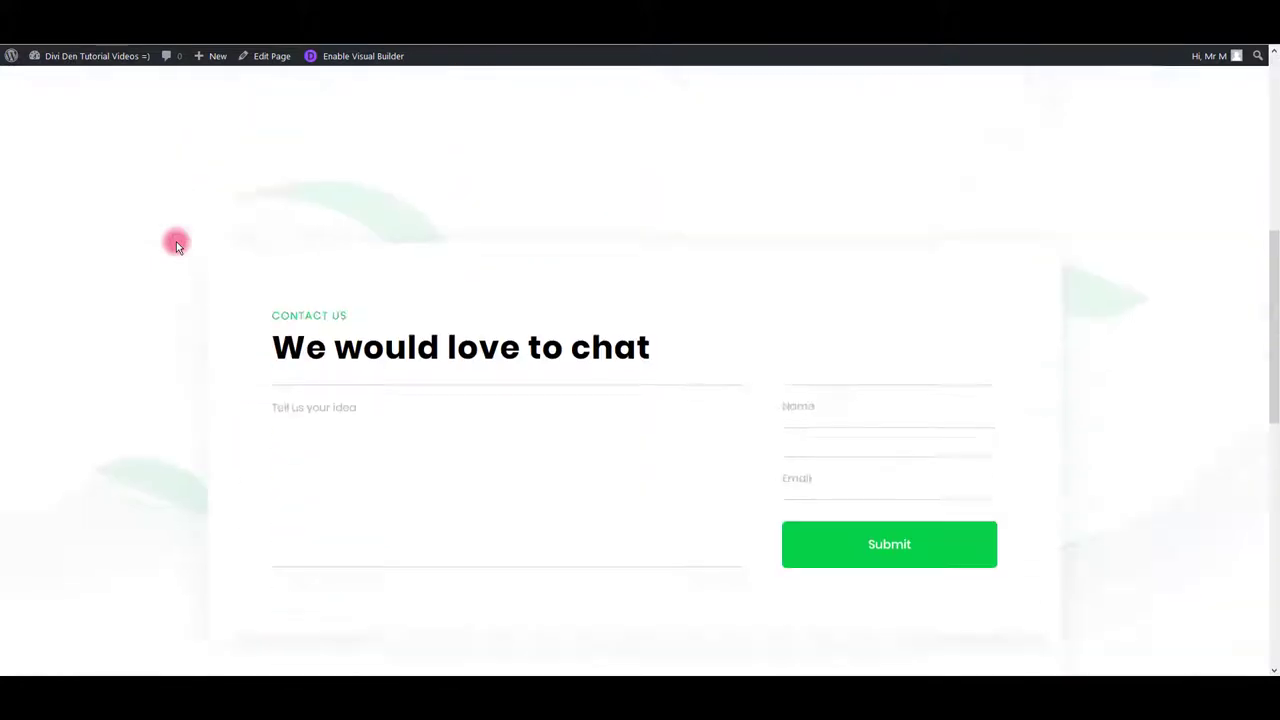
scroll(176, 241, up, 10)
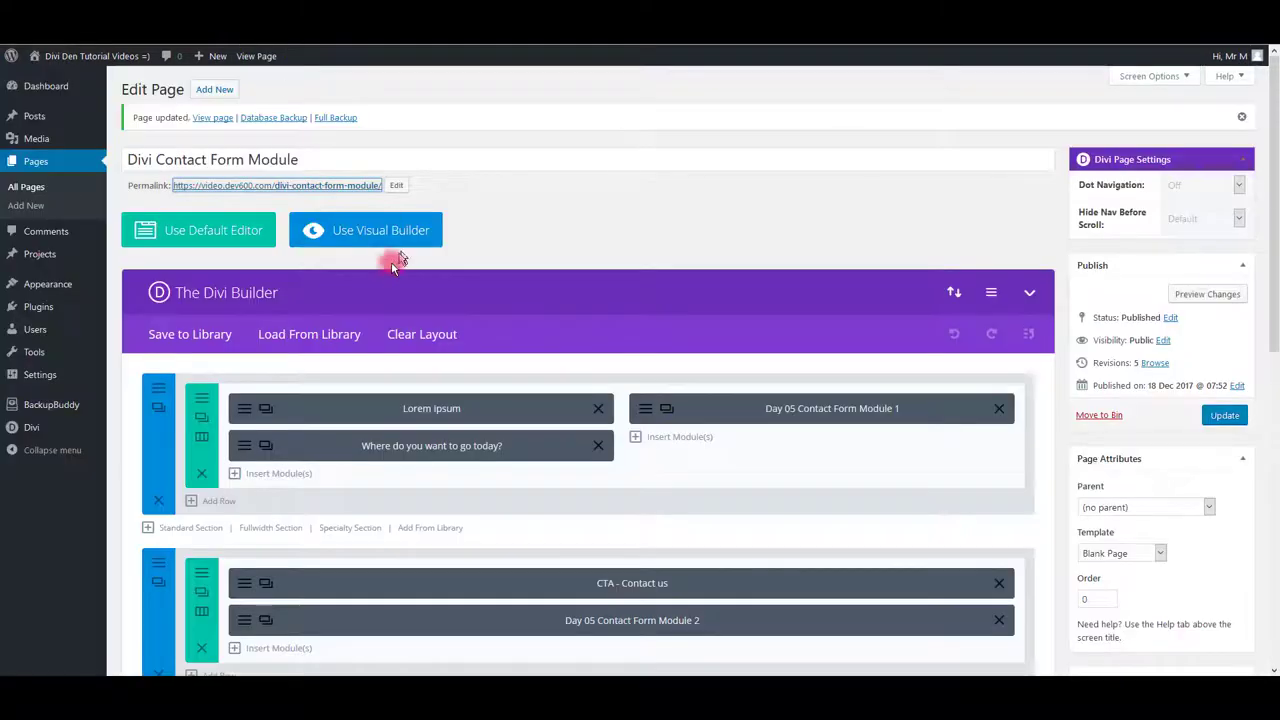
Set the call-to-action module's button background colour to purple.
click(247, 450)
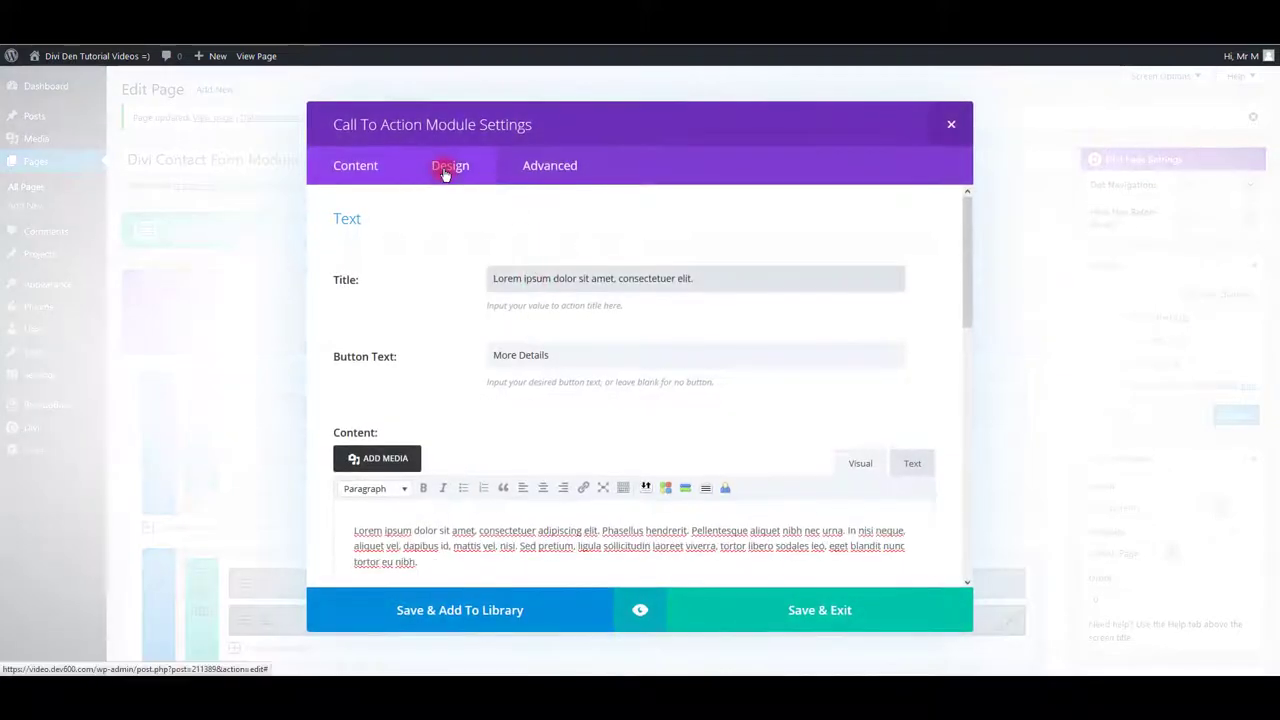
click(446, 171)
scroll(526, 334, down, 5)
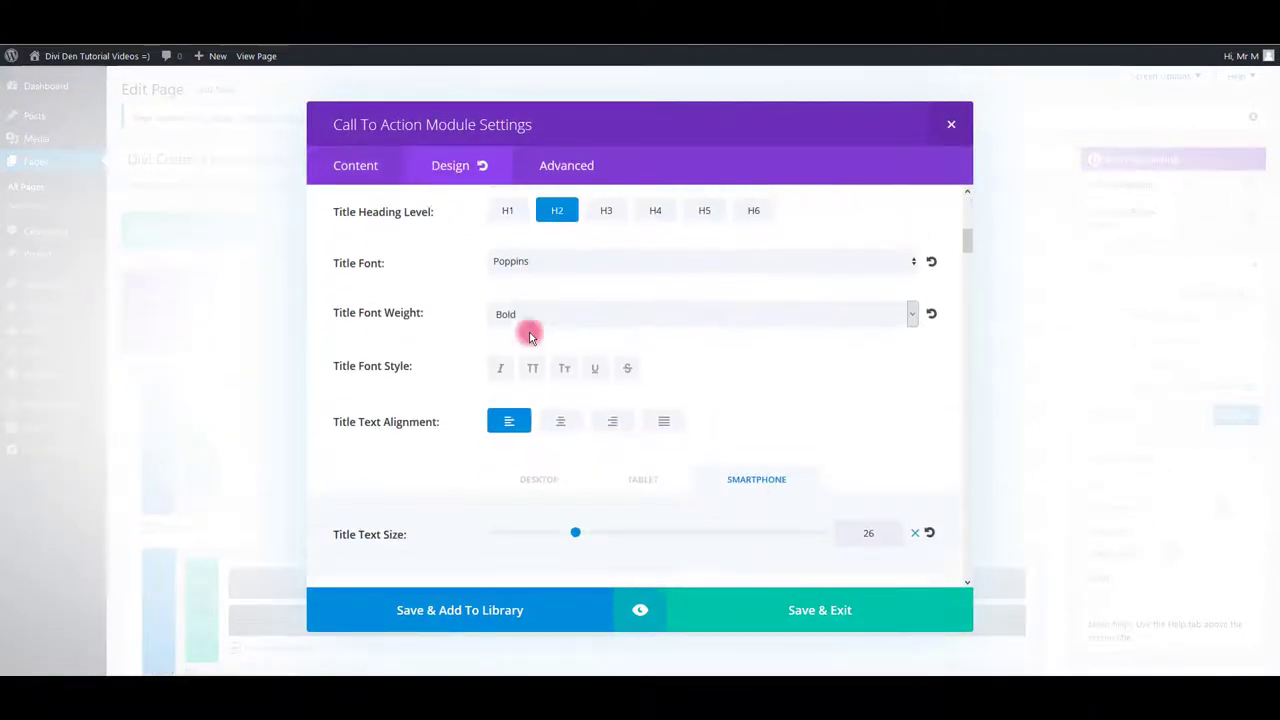
scroll(530, 336, down, 15)
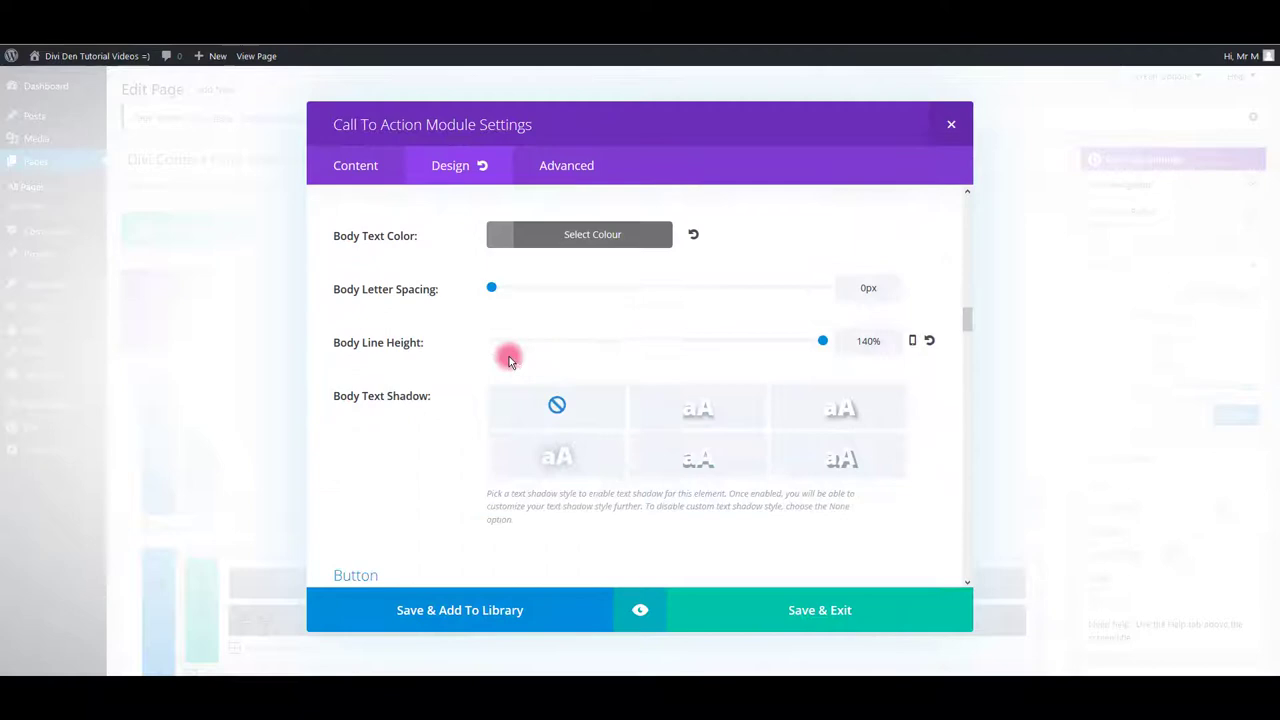
scroll(509, 358, down, 8)
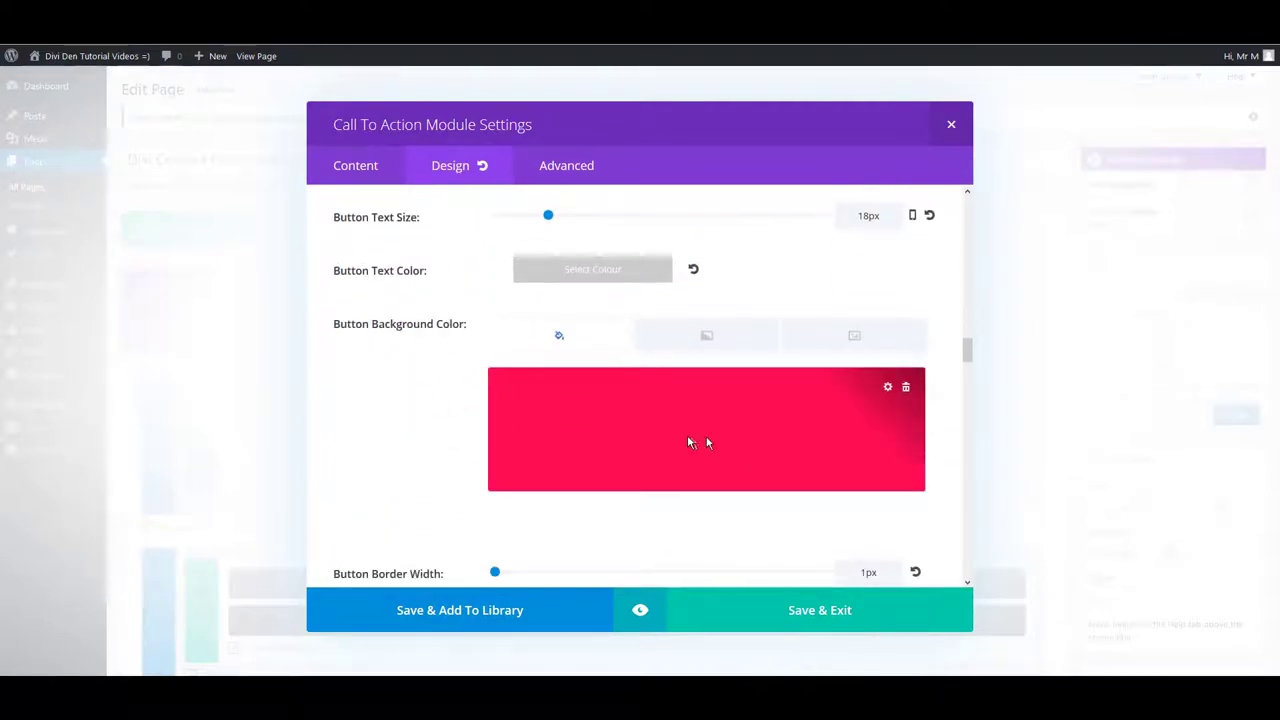
click(688, 440)
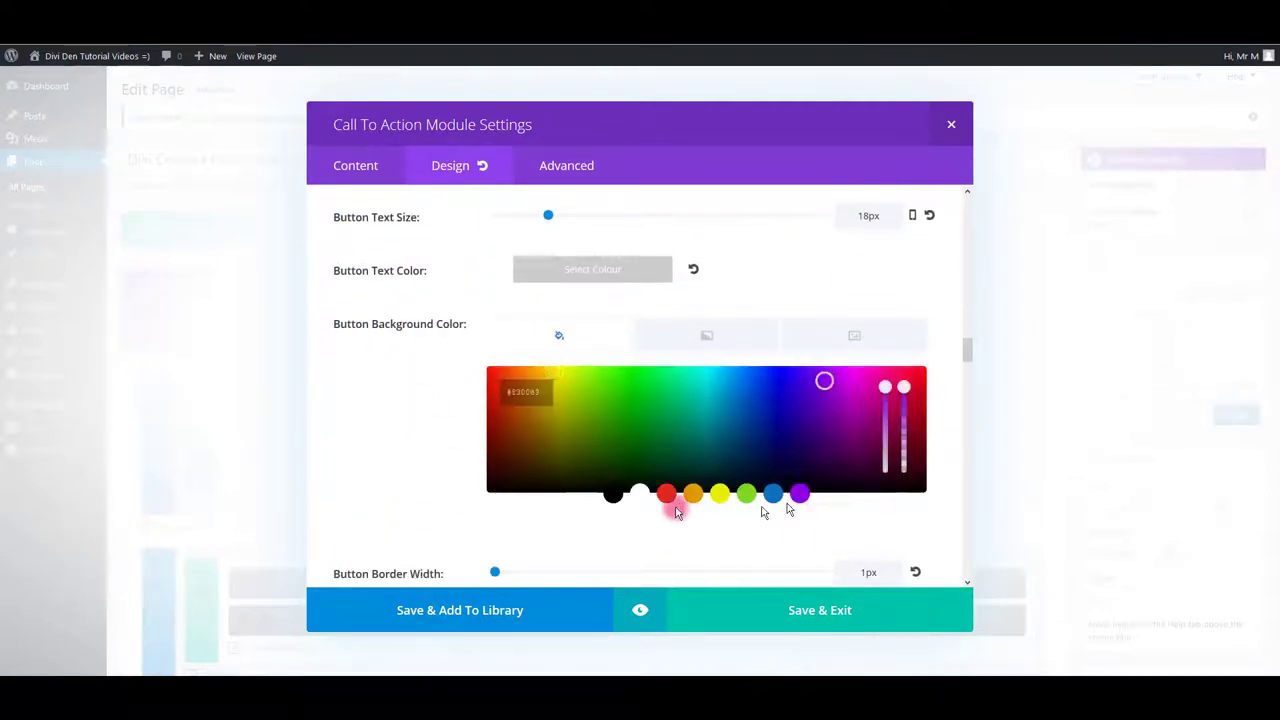
click(366, 470)
scroll(540, 430, down, 4)
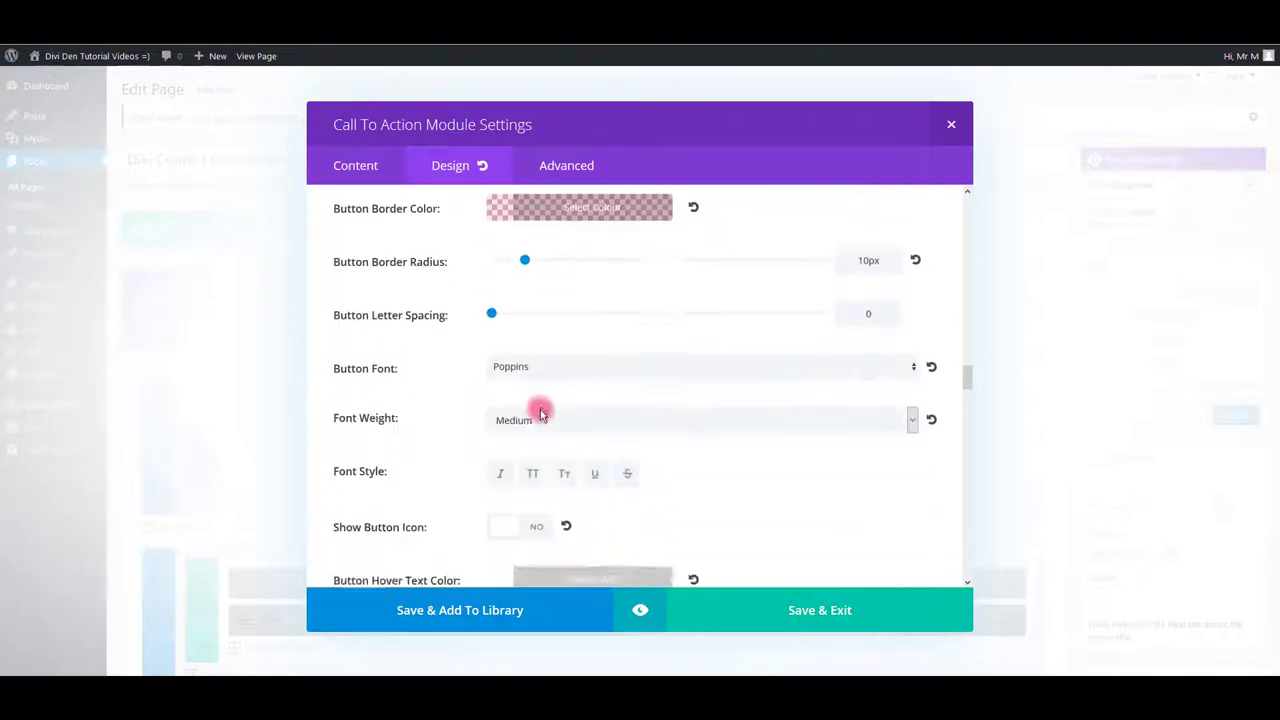
scroll(343, 286, up, 1)
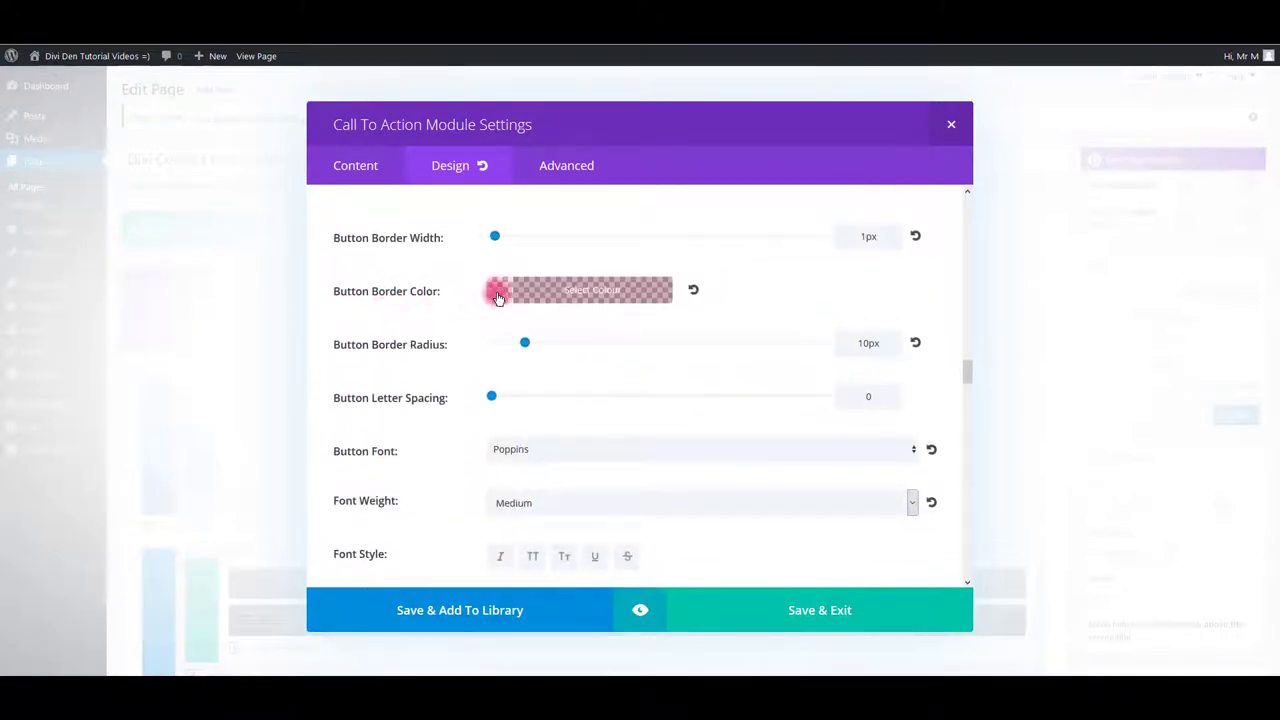
Give the button a fully opaque black border and a lighter #8300e9-based purple hover background.
click(498, 293)
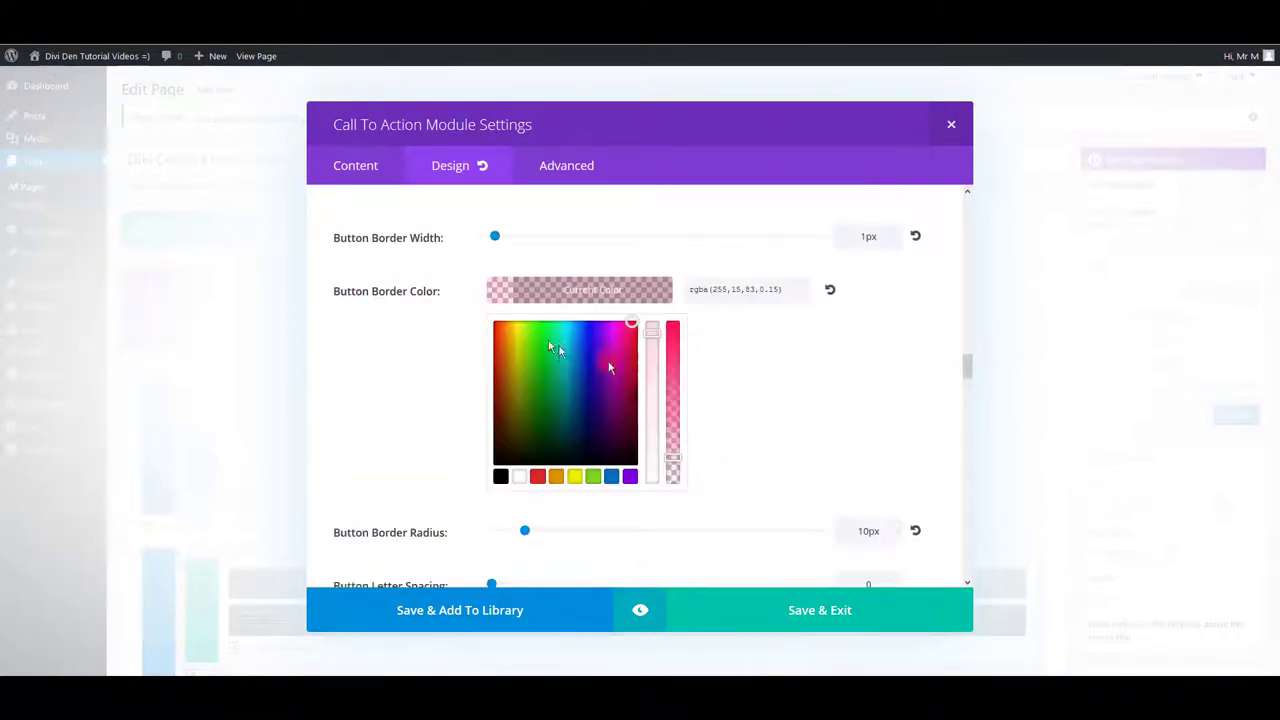
click(501, 476)
drag(673, 460, 673, 320)
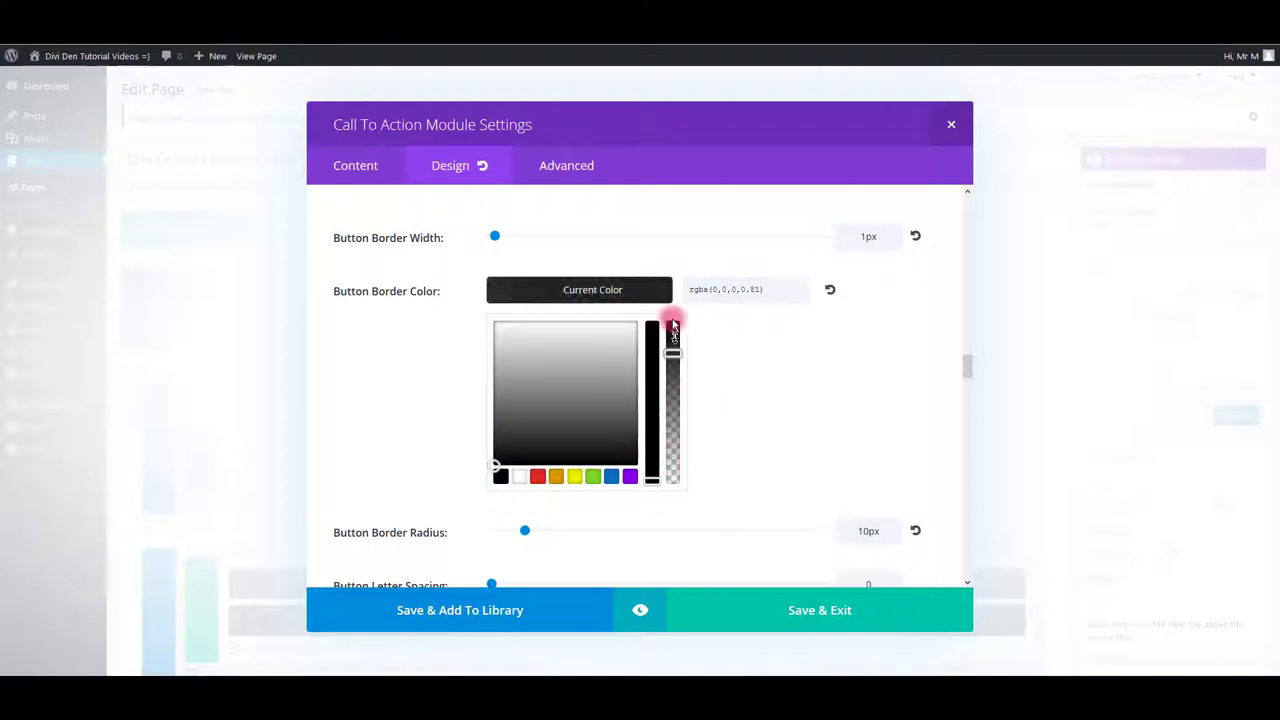
click(409, 411)
scroll(518, 423, down, 6)
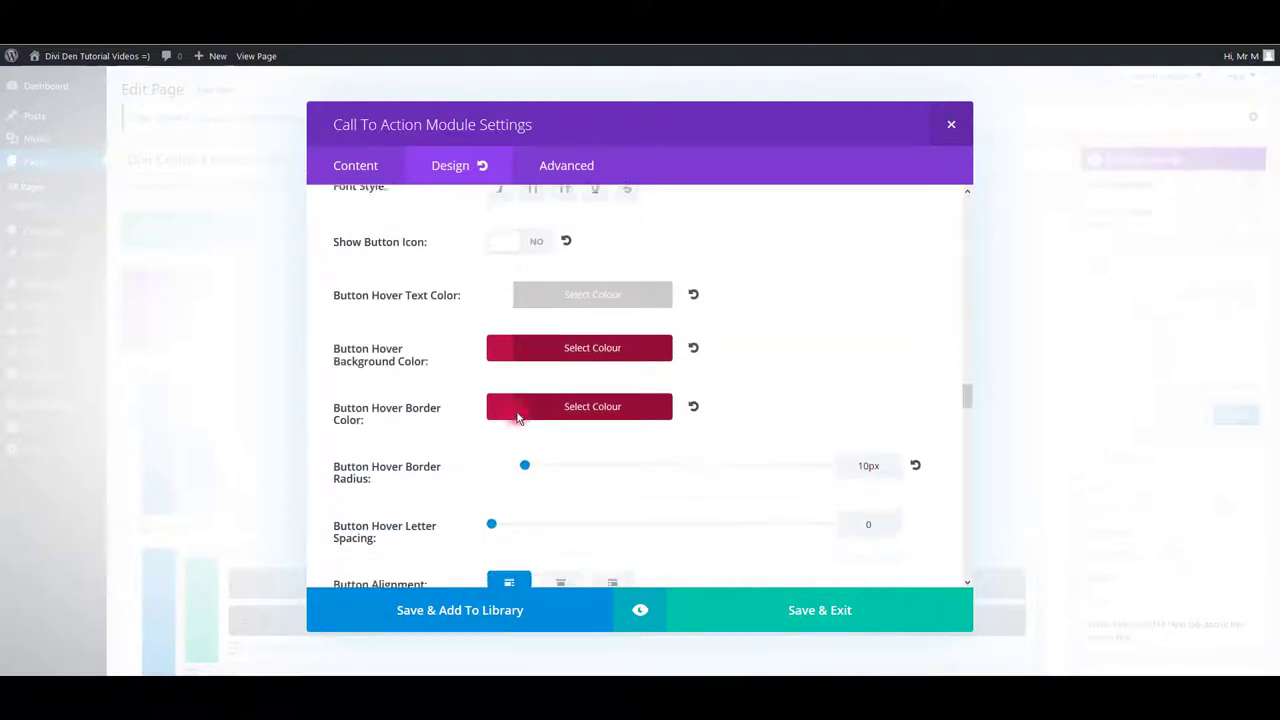
click(495, 298)
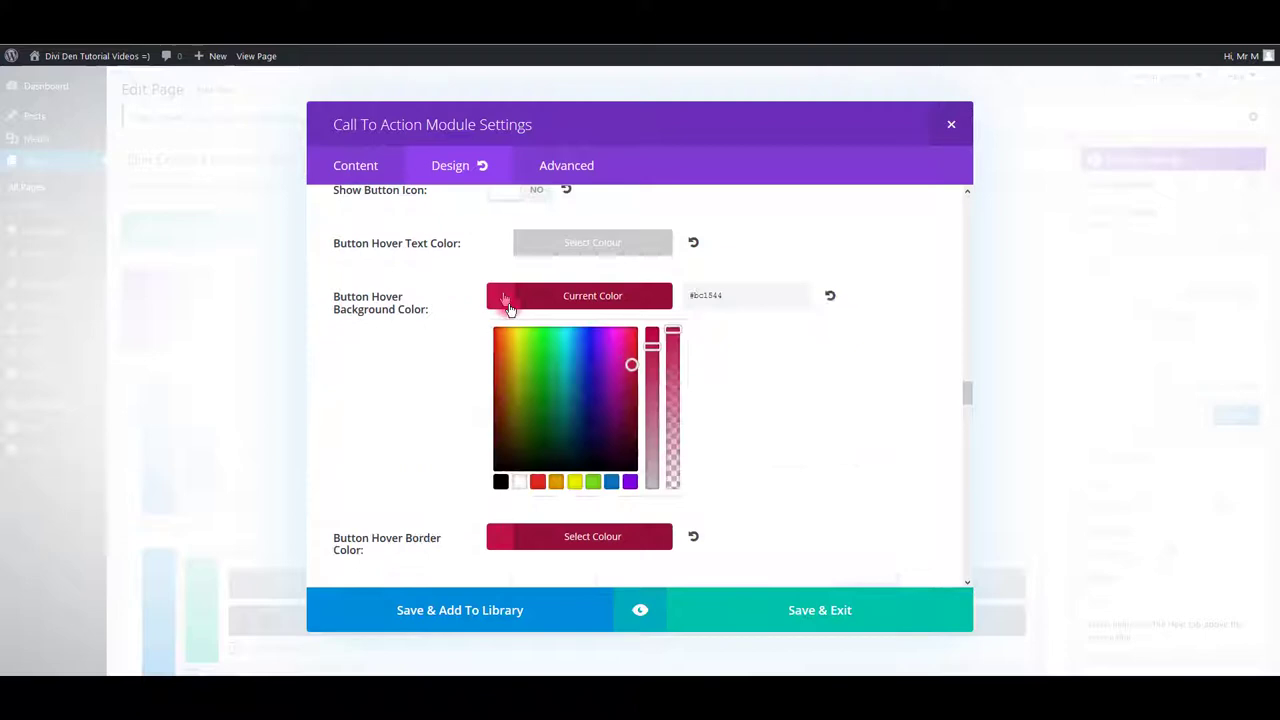
click(630, 481)
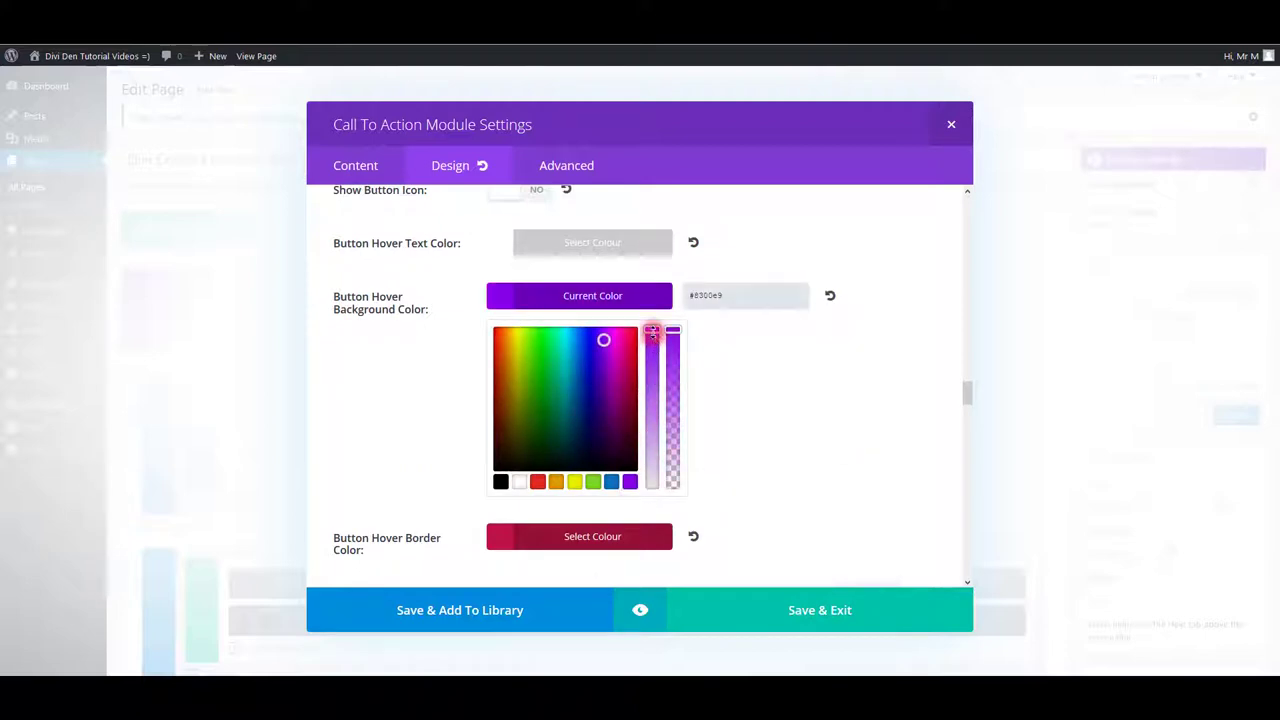
drag(651, 333, 651, 412)
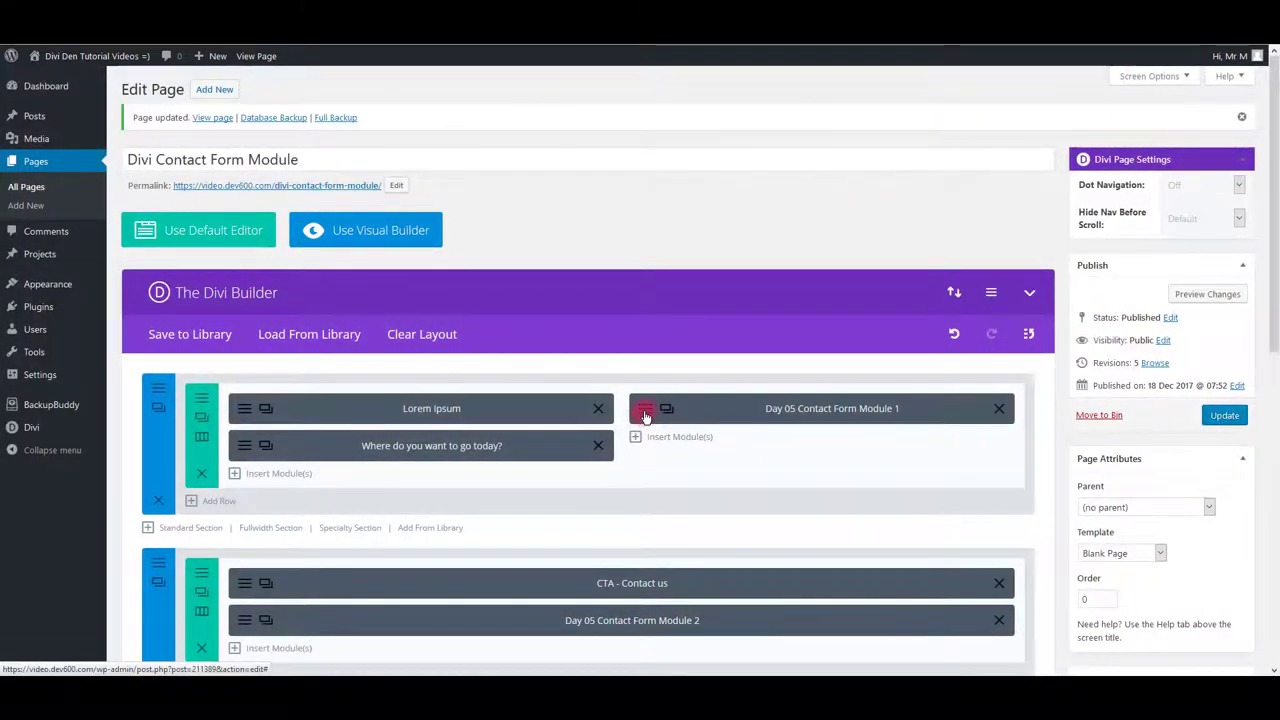
Set the Day 05 Contact Form Module 1 button background to purple.
click(645, 410)
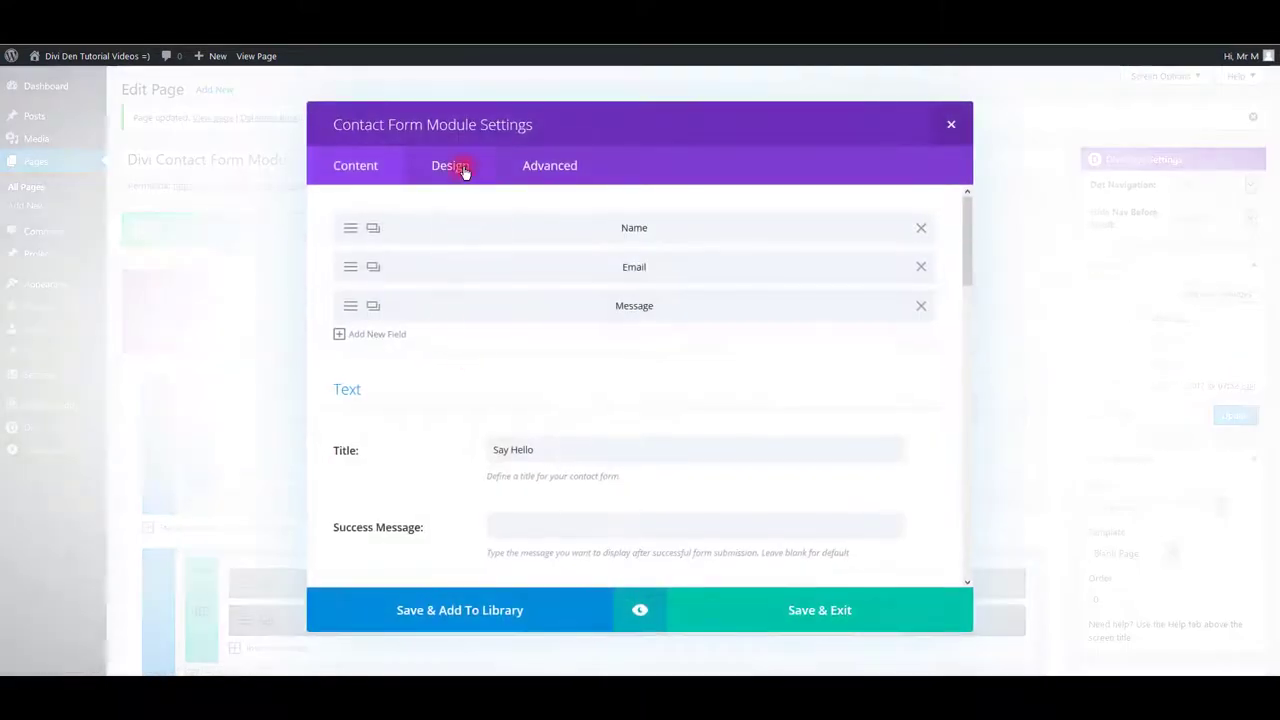
click(464, 172)
scroll(520, 370, down, 3)
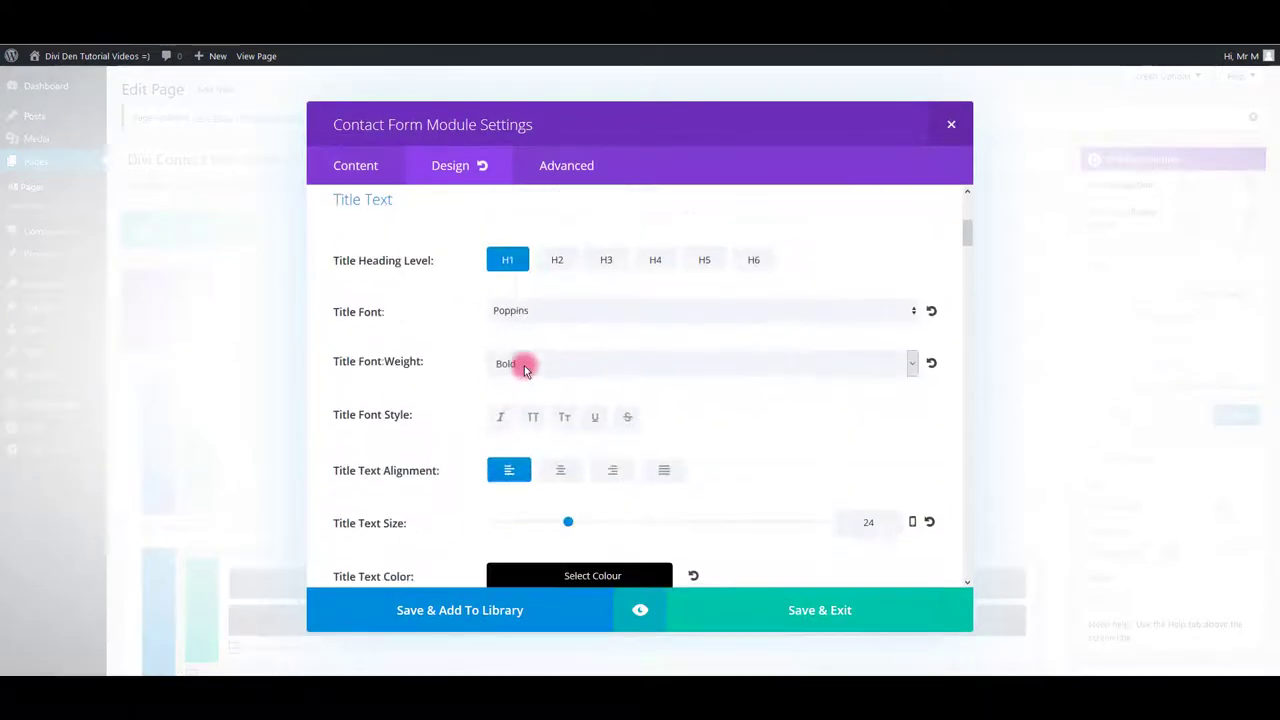
scroll(524, 365, down, 15)
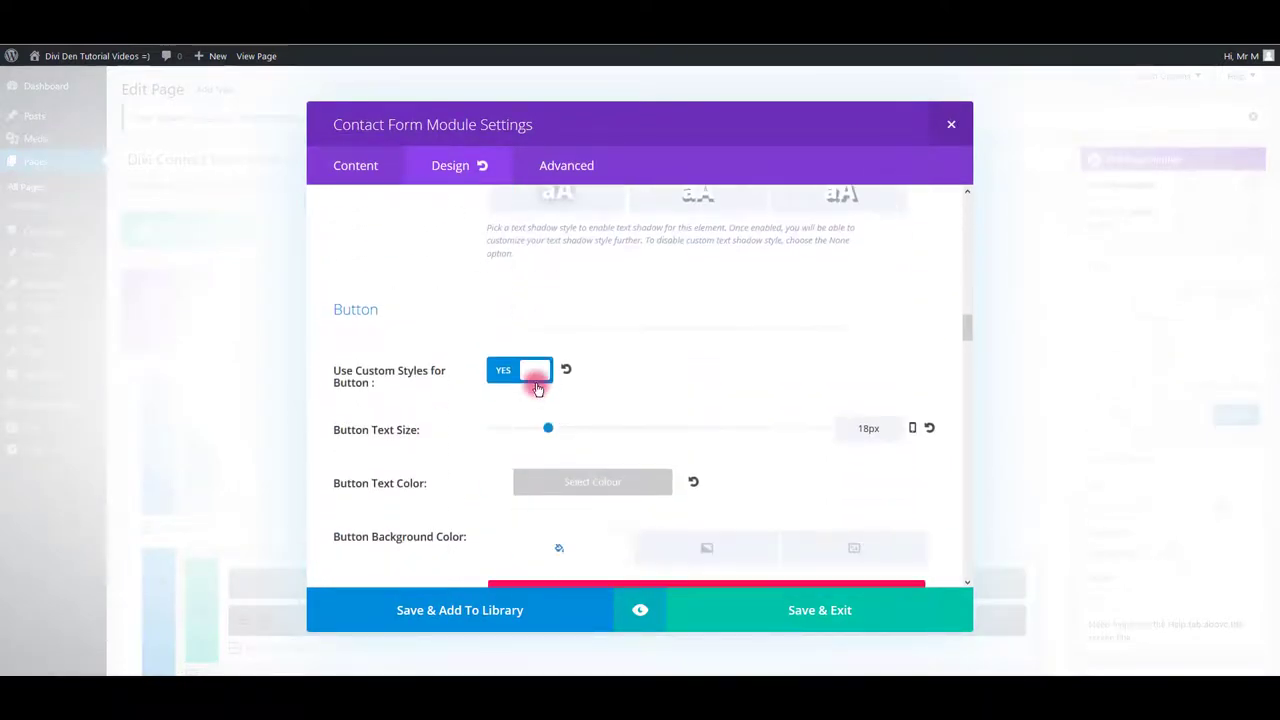
scroll(537, 388, down, 3)
click(718, 528)
click(800, 541)
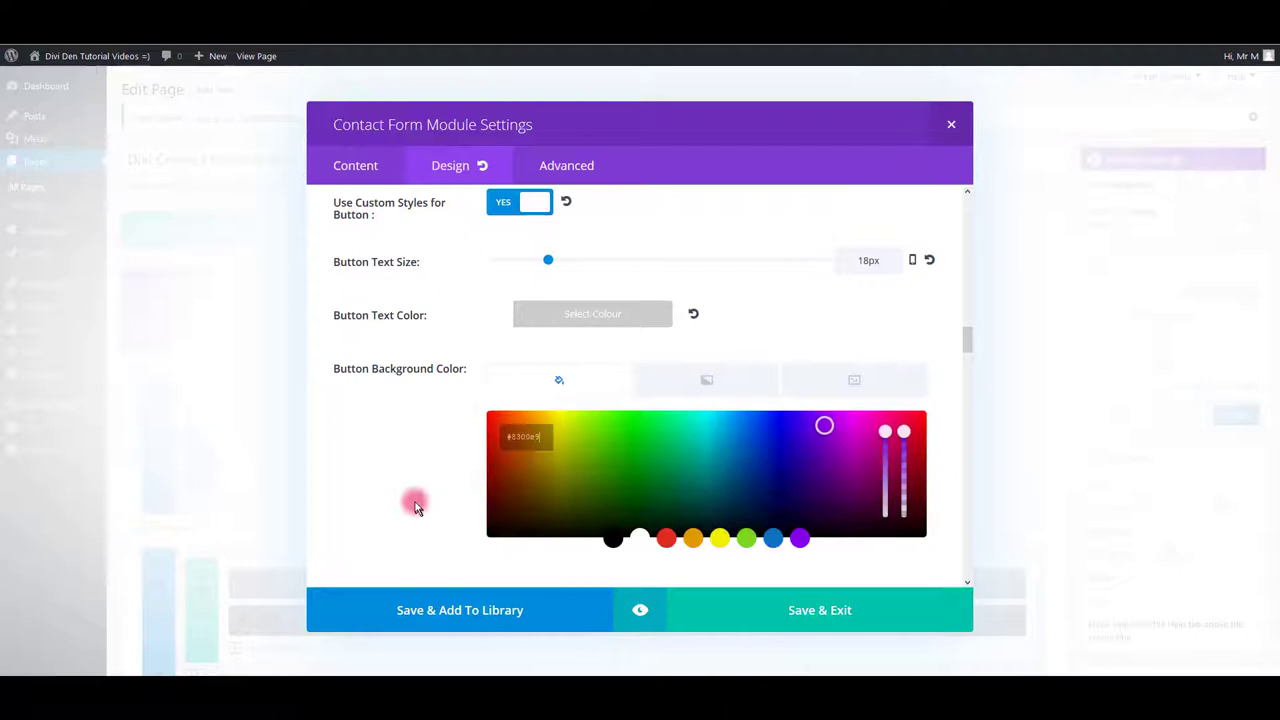
click(424, 499)
Set the button's hover background to light purple #b87ae8 and save the module.
scroll(460, 370, down, 3)
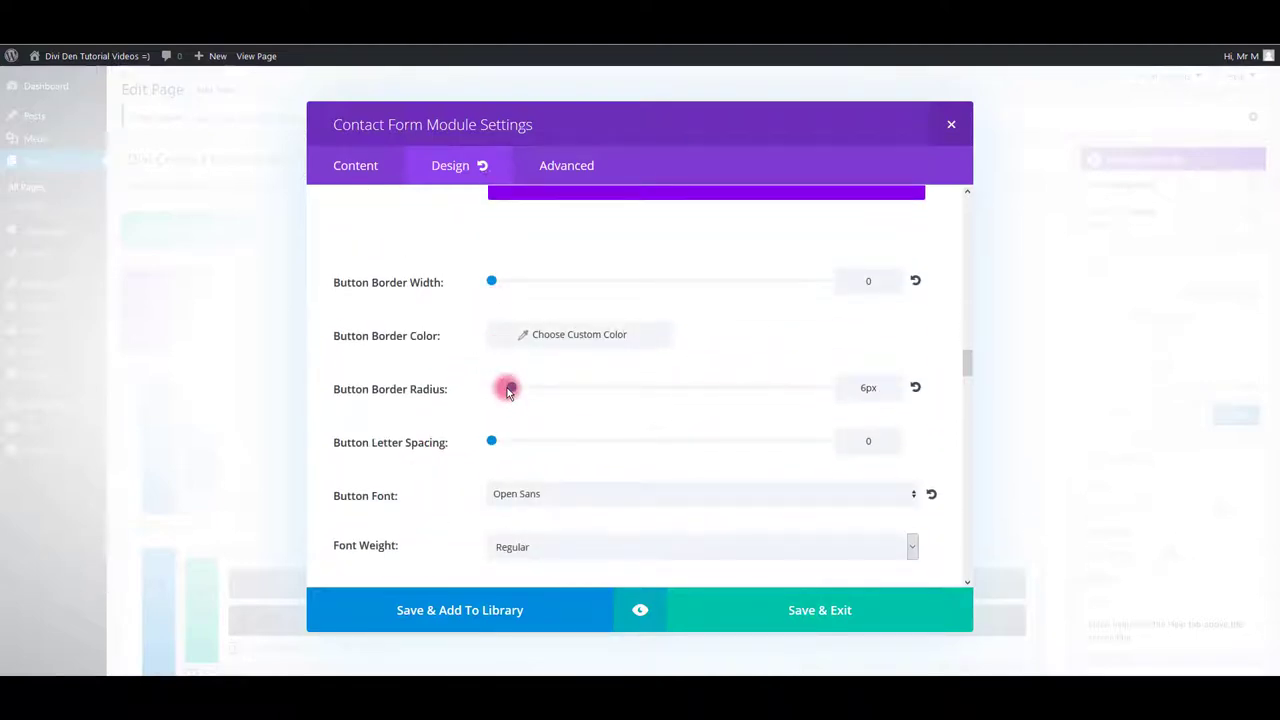
scroll(512, 420, down, 5)
click(503, 256)
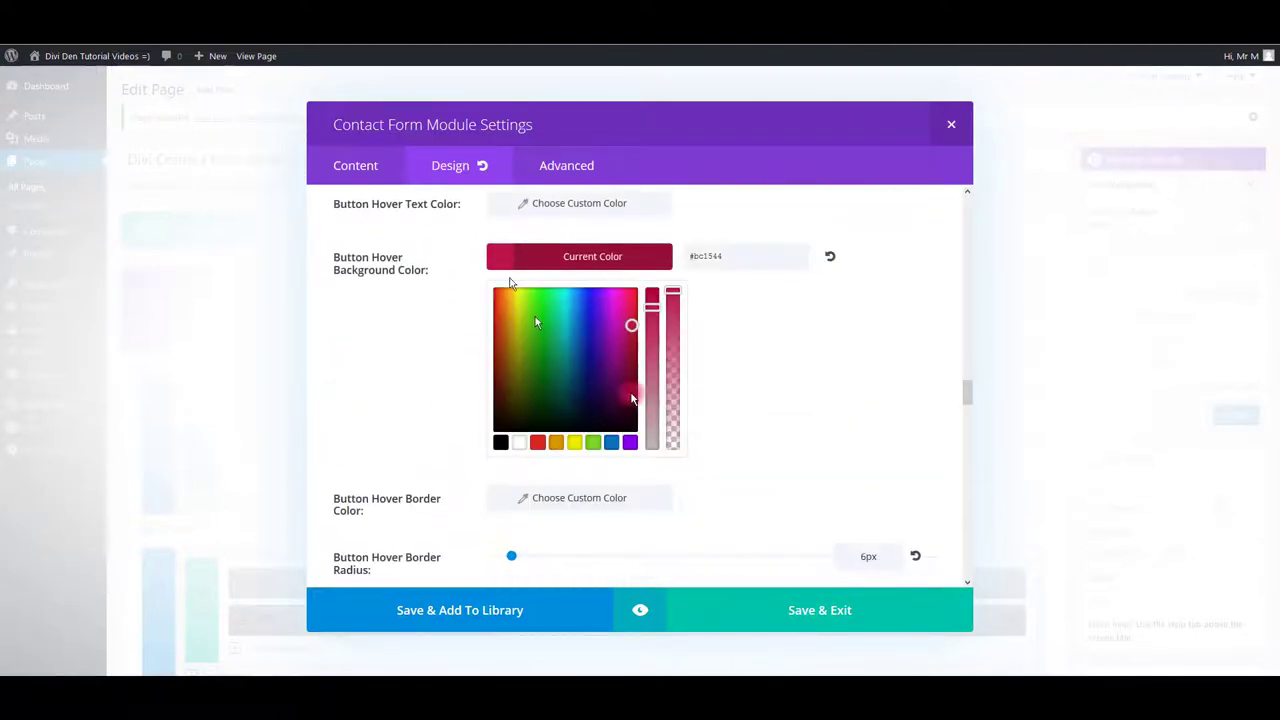
click(629, 442)
click(714, 256)
text(#b87ae8)
click(764, 343)
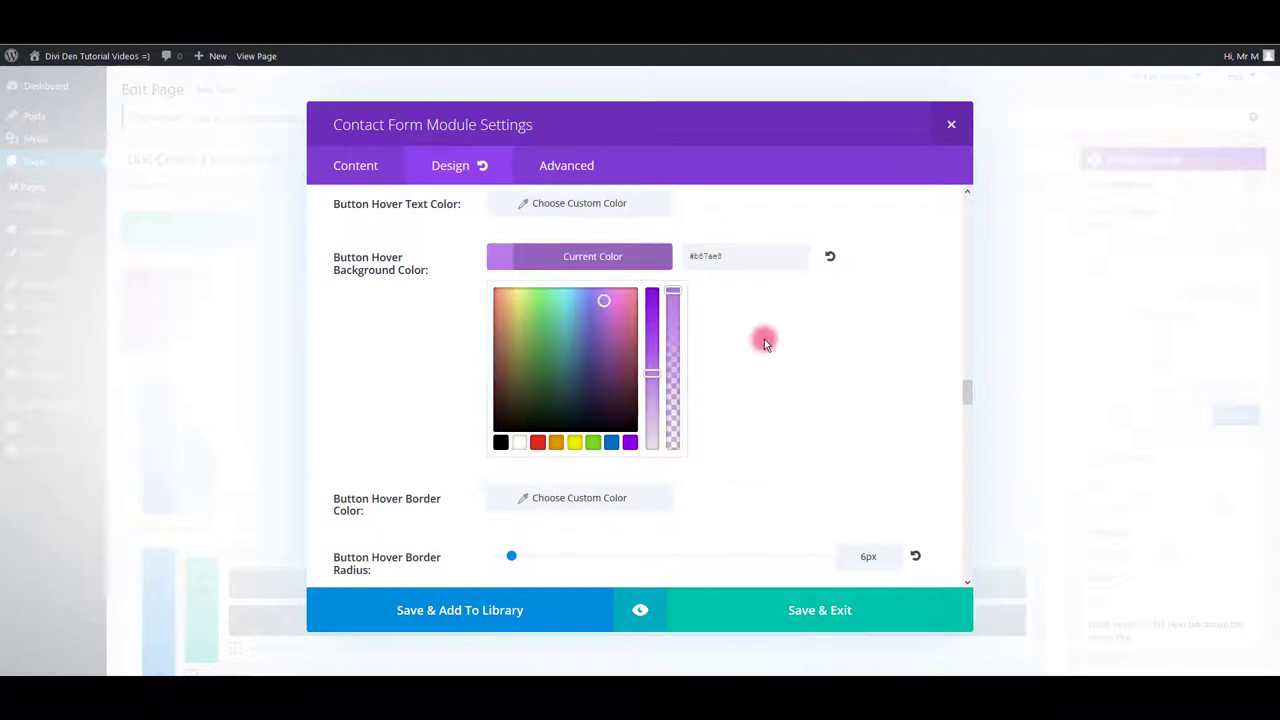
click(823, 606)
Update the page and check the live page's purple More Details and Submit buttons.
click(1220, 418)
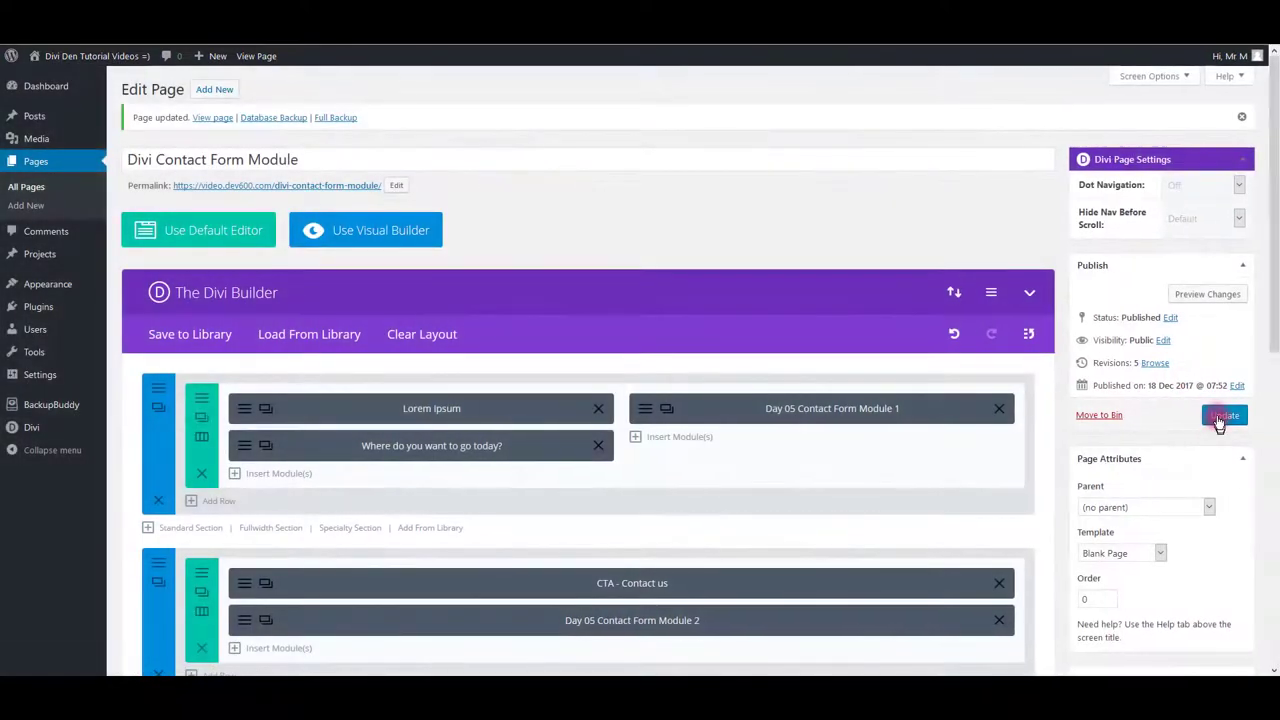
click(256, 56)
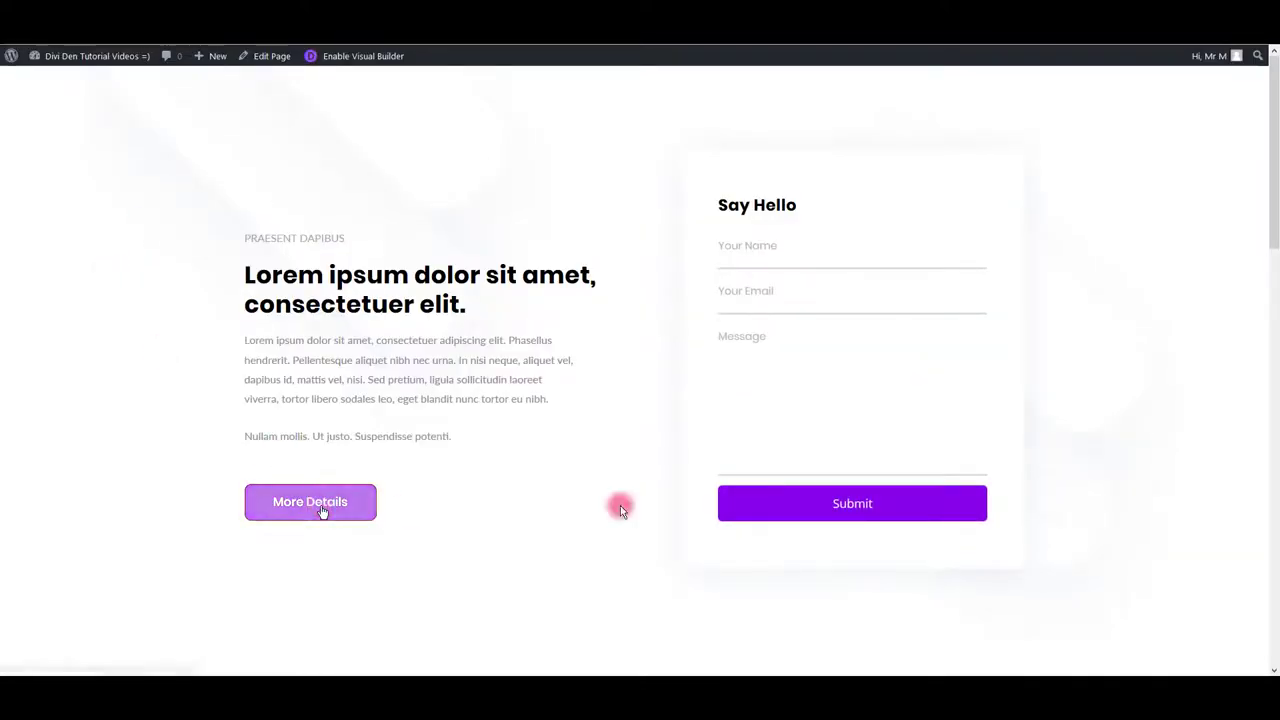
scroll(520, 380, down, 6)
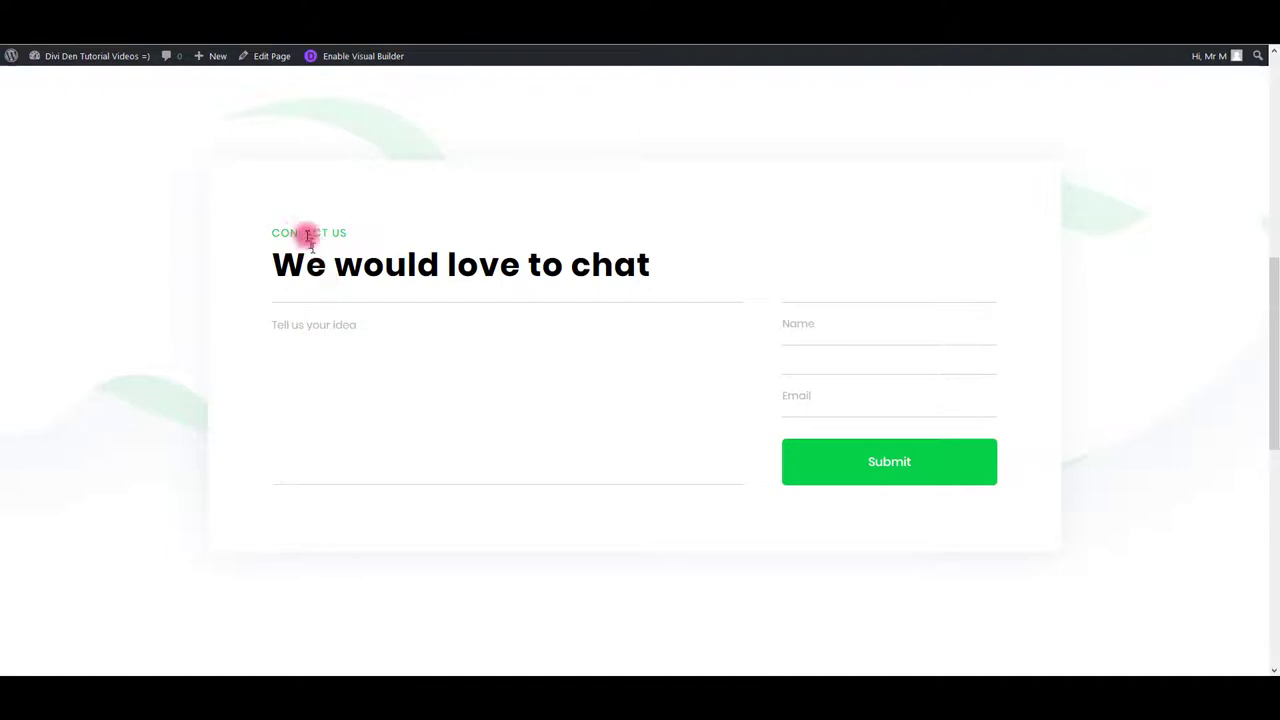
click(240, 152)
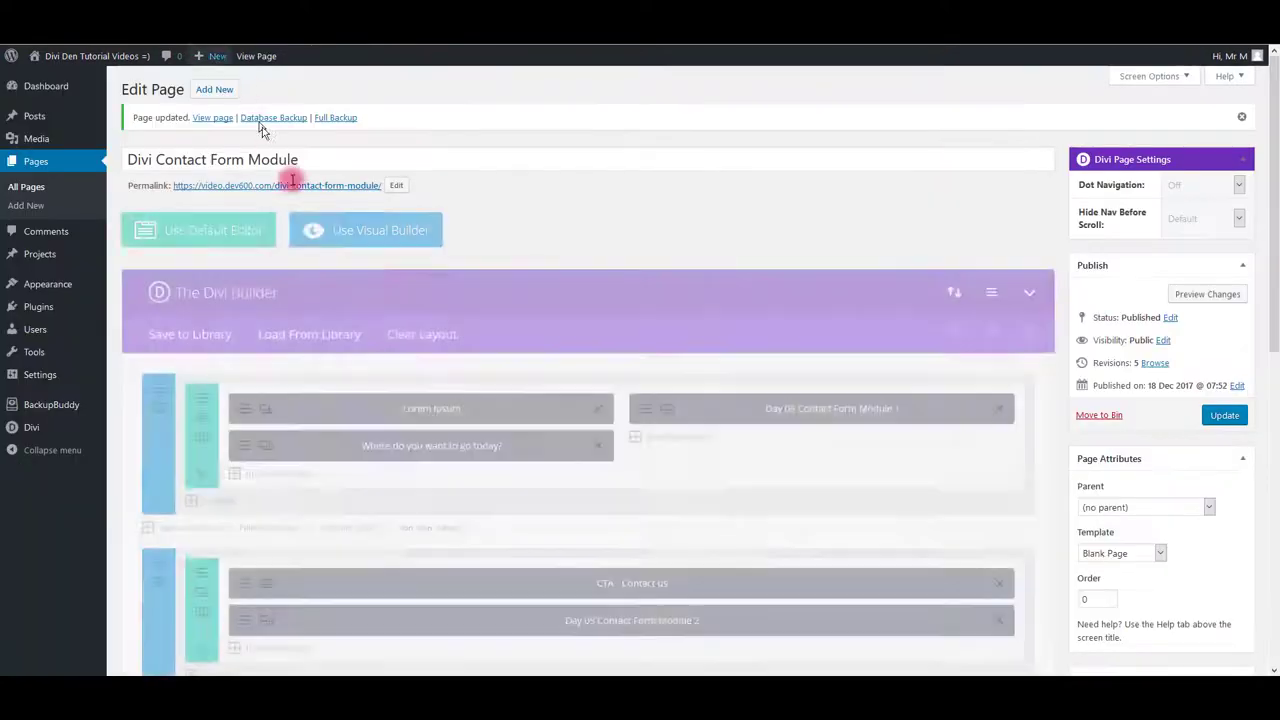
scroll(256, 200, down, 5)
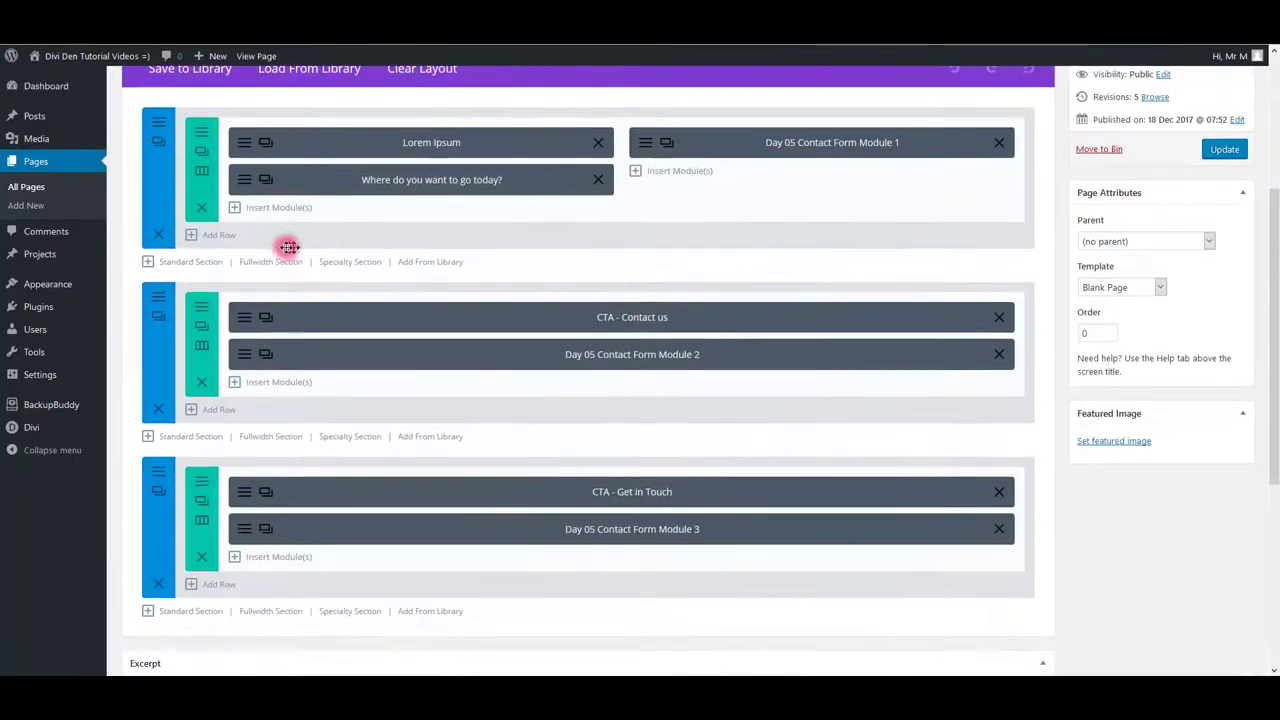
click(241, 322)
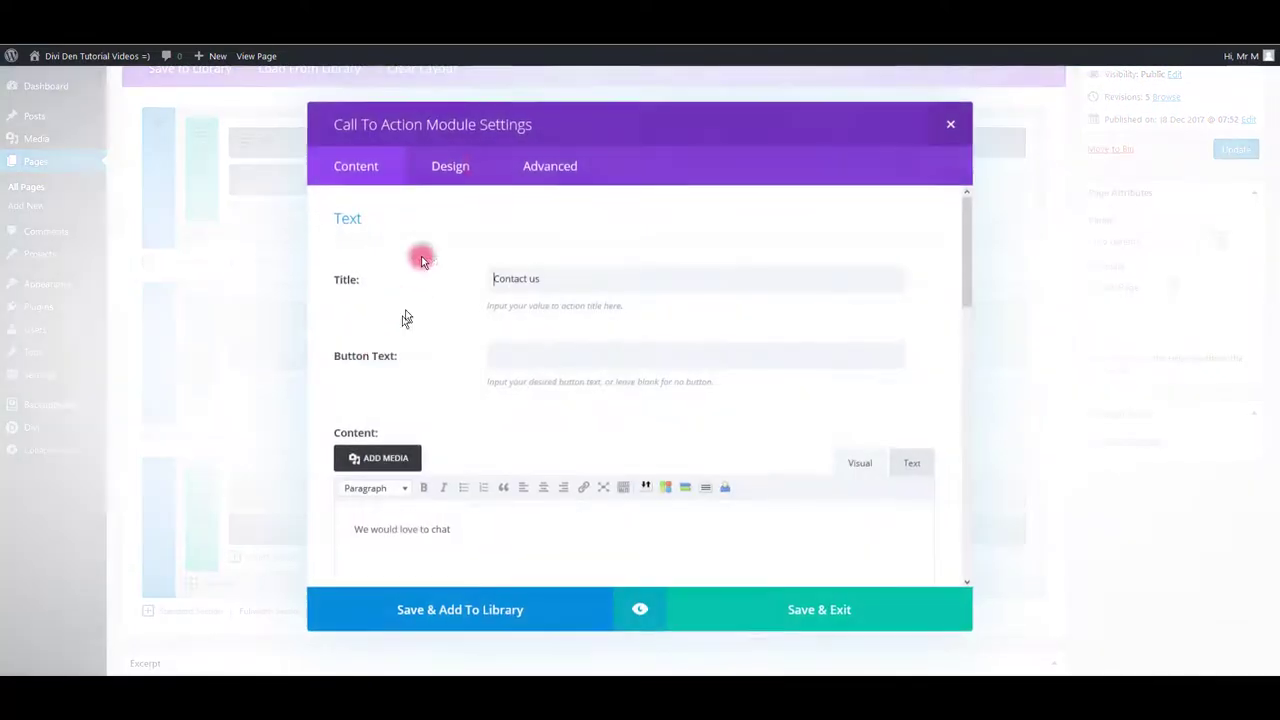
click(454, 165)
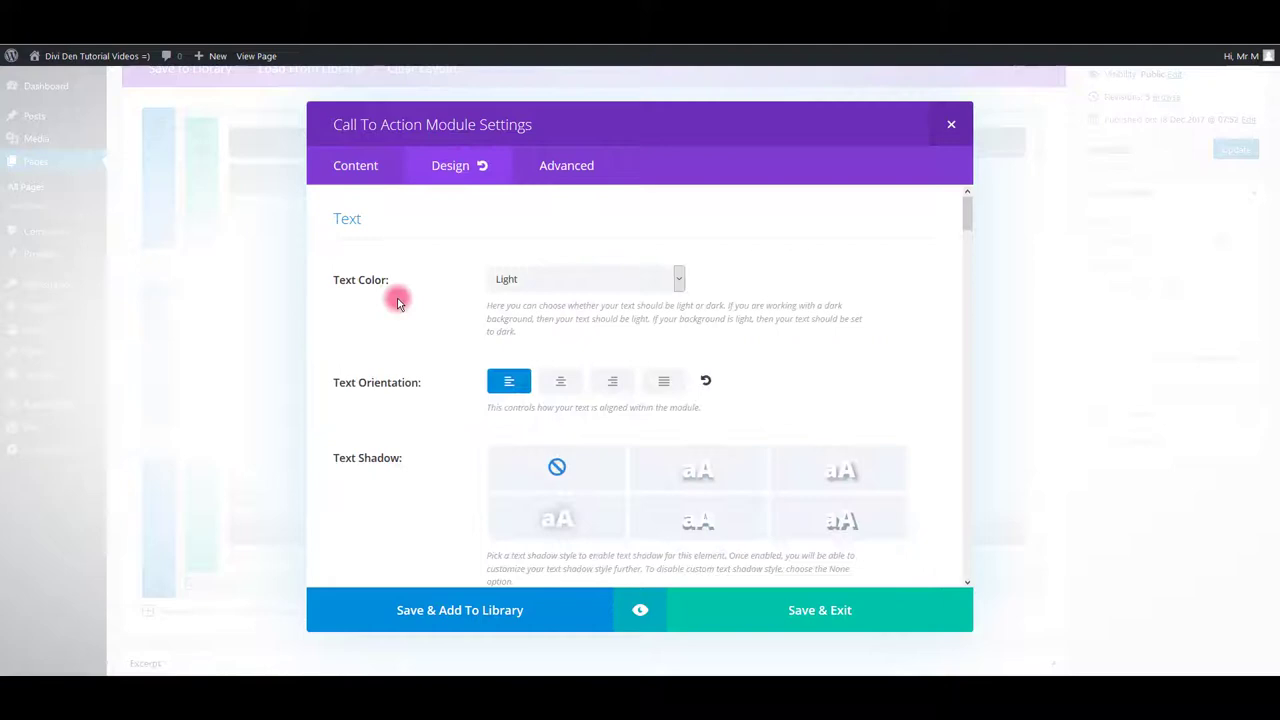
scroll(397, 300, down, 10)
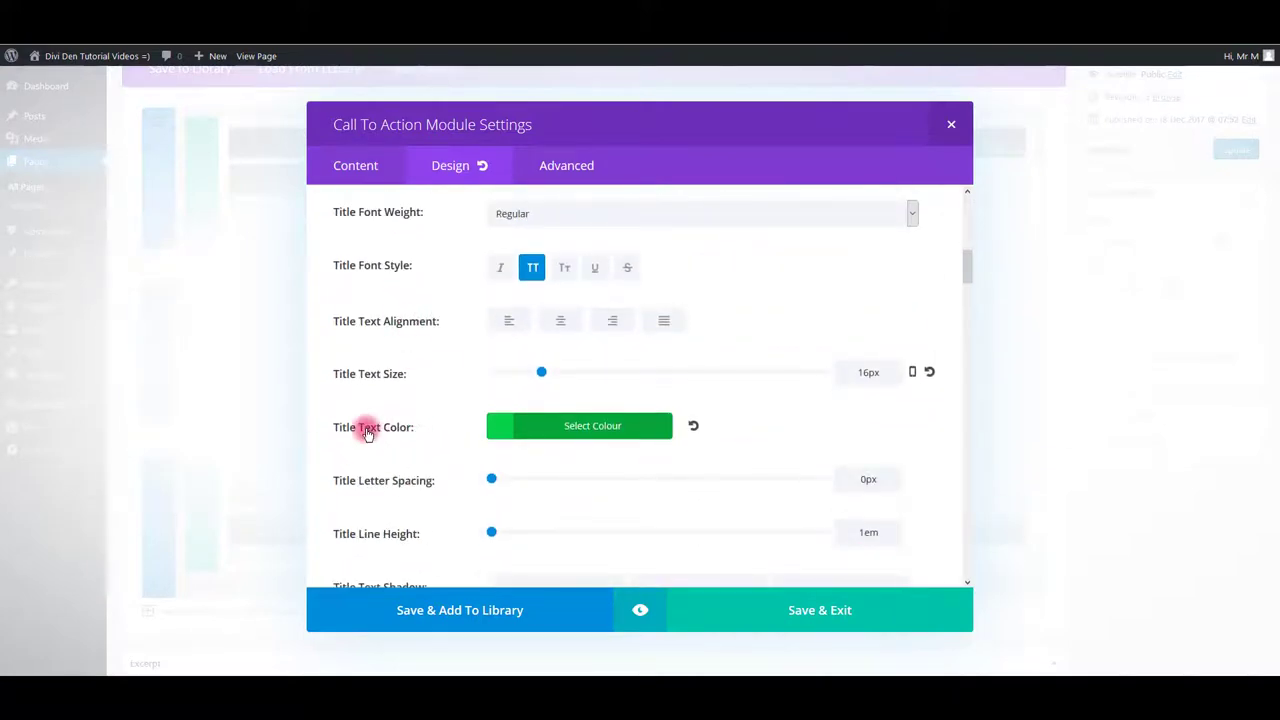
click(491, 430)
scroll(630, 468, down, 5)
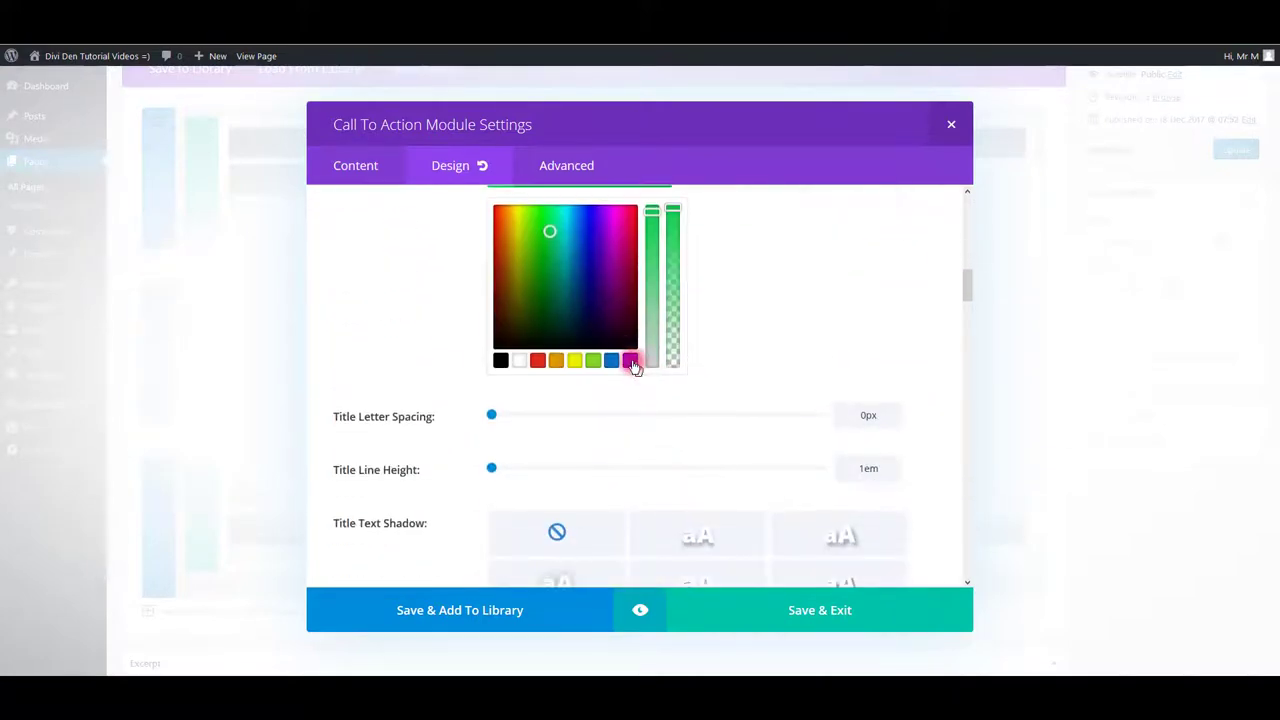
click(631, 362)
click(874, 334)
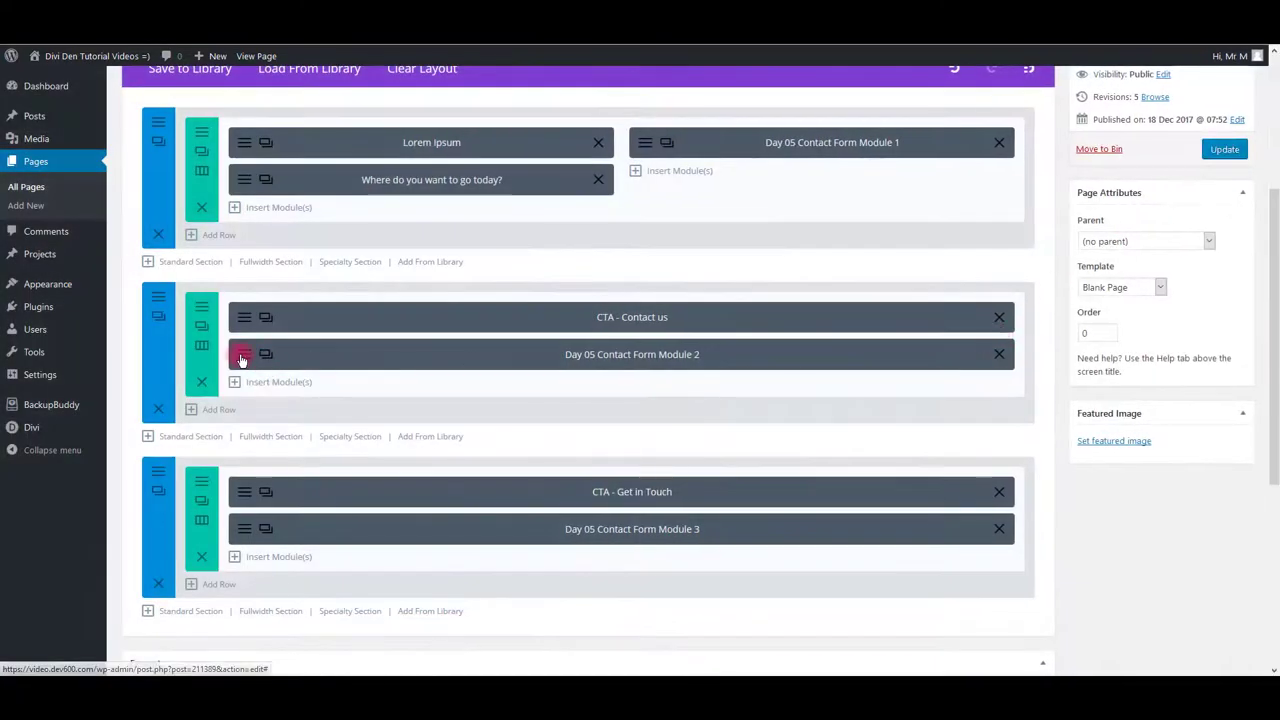
Set Day 05 Contact Form Module 2's button background to the purple preset #8300e9.
click(242, 358)
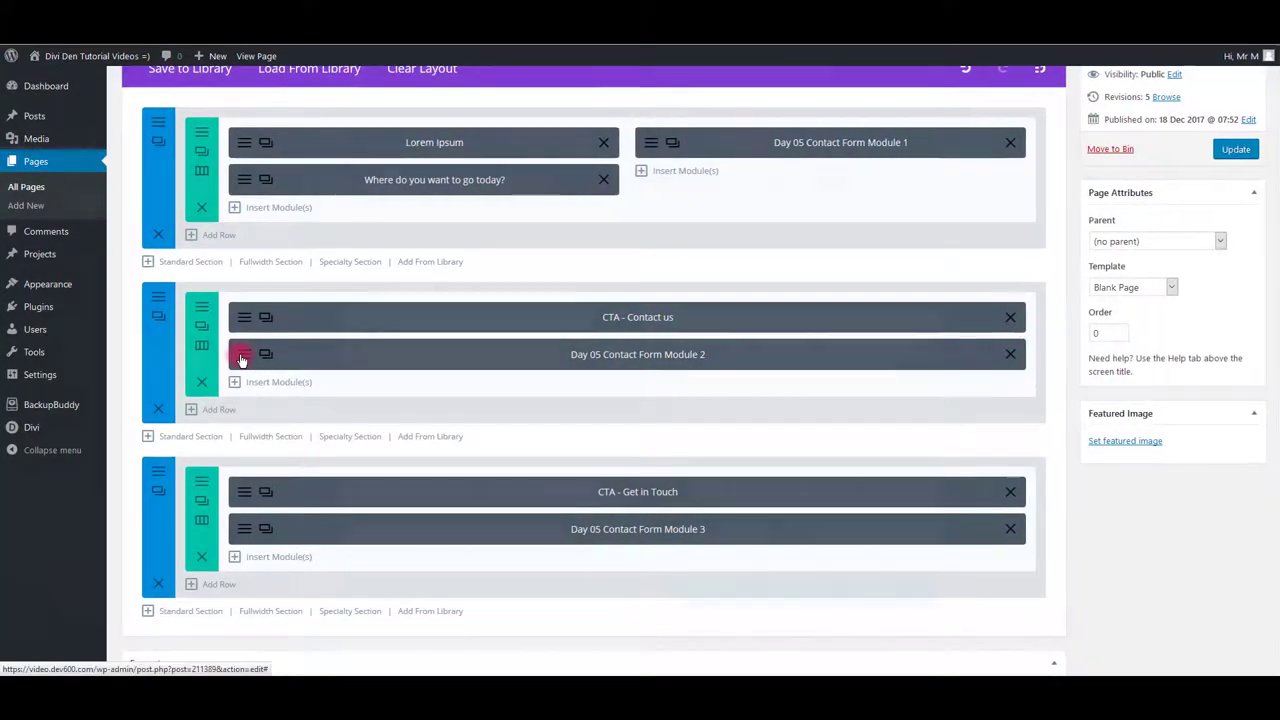
click(451, 171)
scroll(568, 293, down, 15)
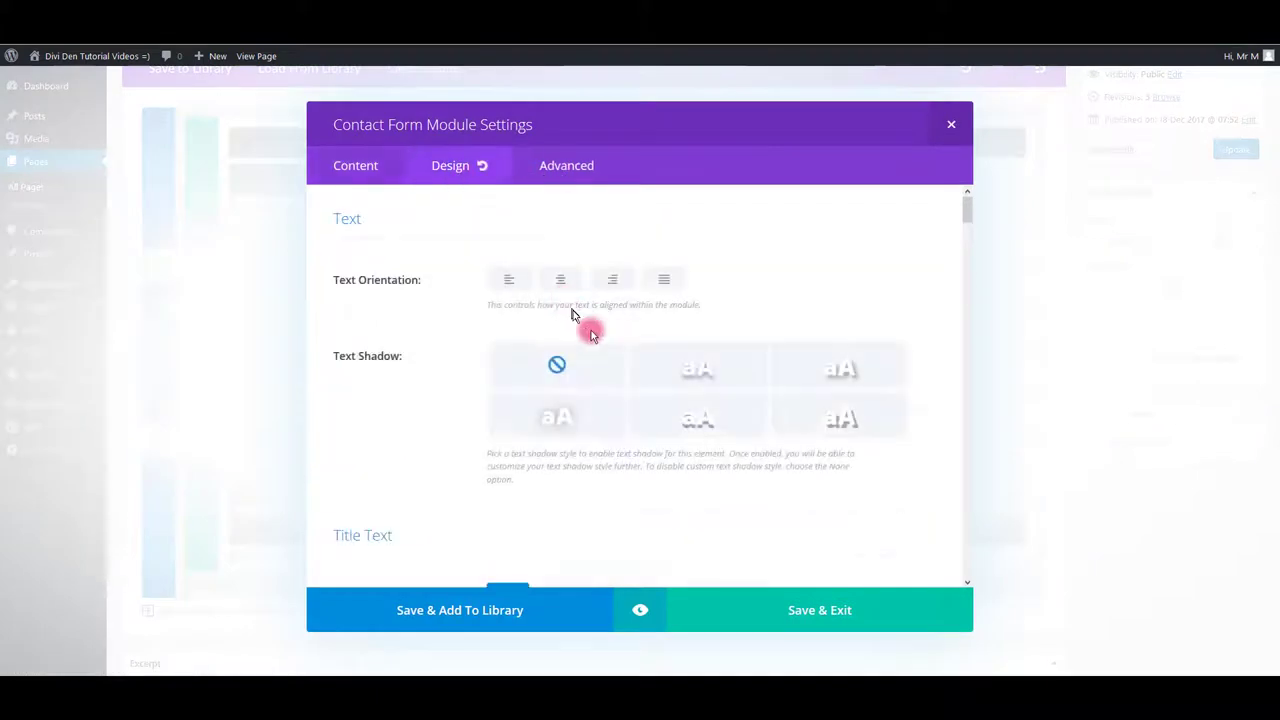
scroll(570, 347, up, 5)
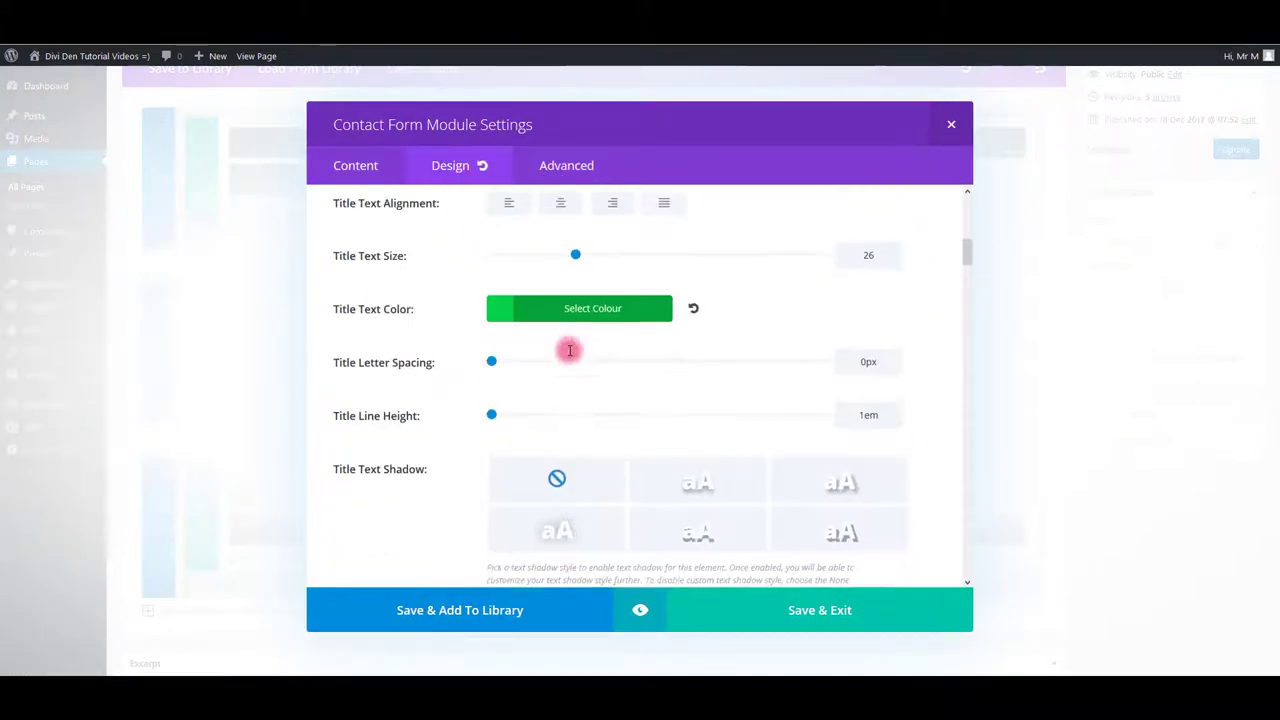
scroll(566, 349, down, 10)
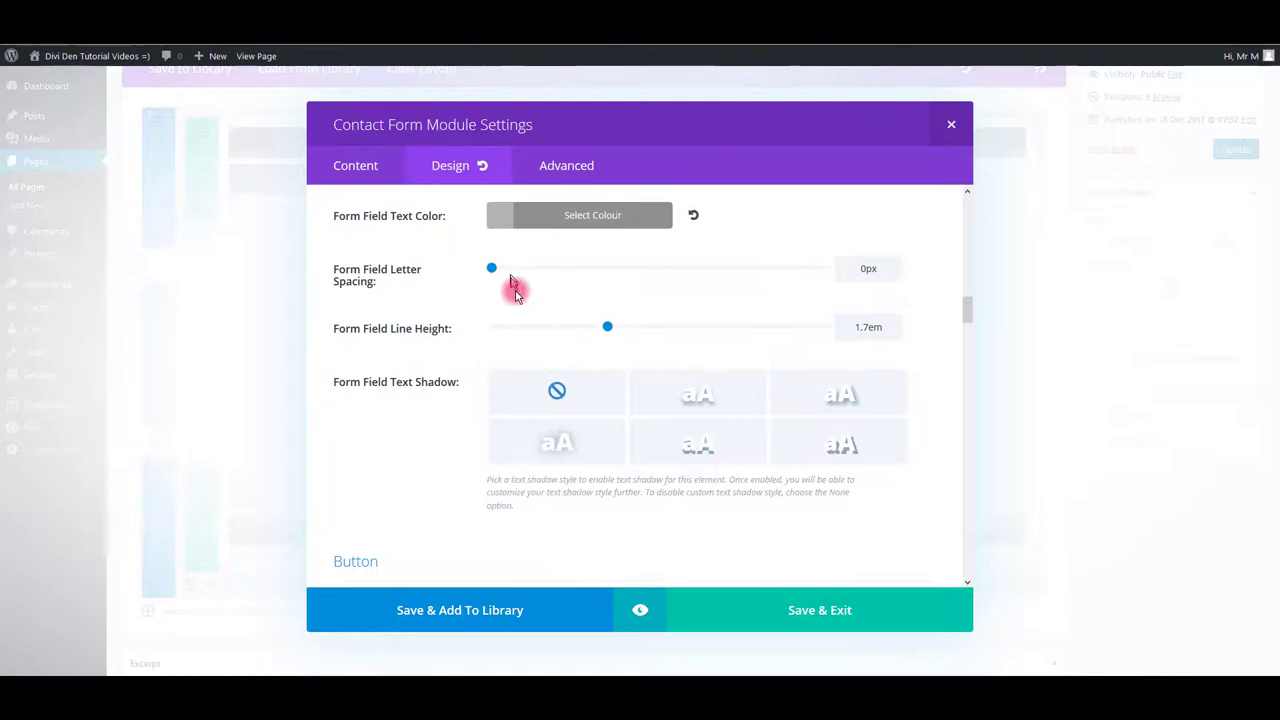
scroll(546, 350, down, 6)
click(560, 309)
click(797, 372)
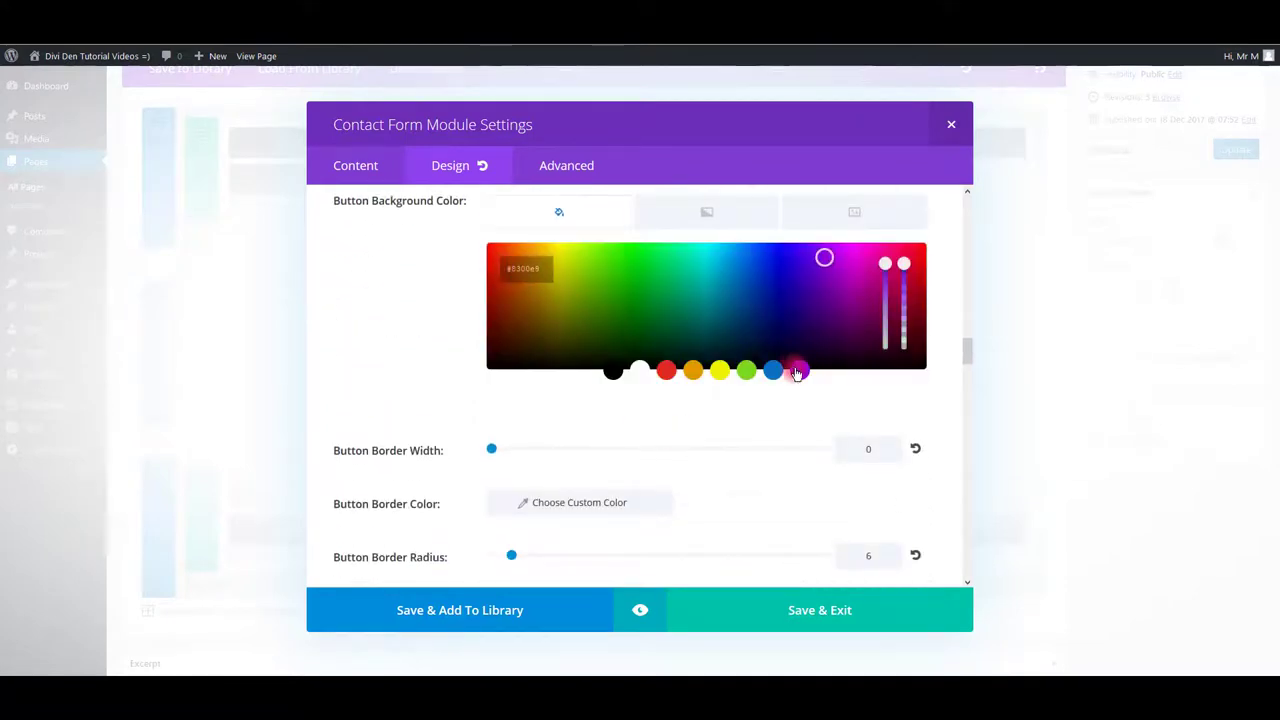
click(326, 363)
scroll(520, 400, up, 10)
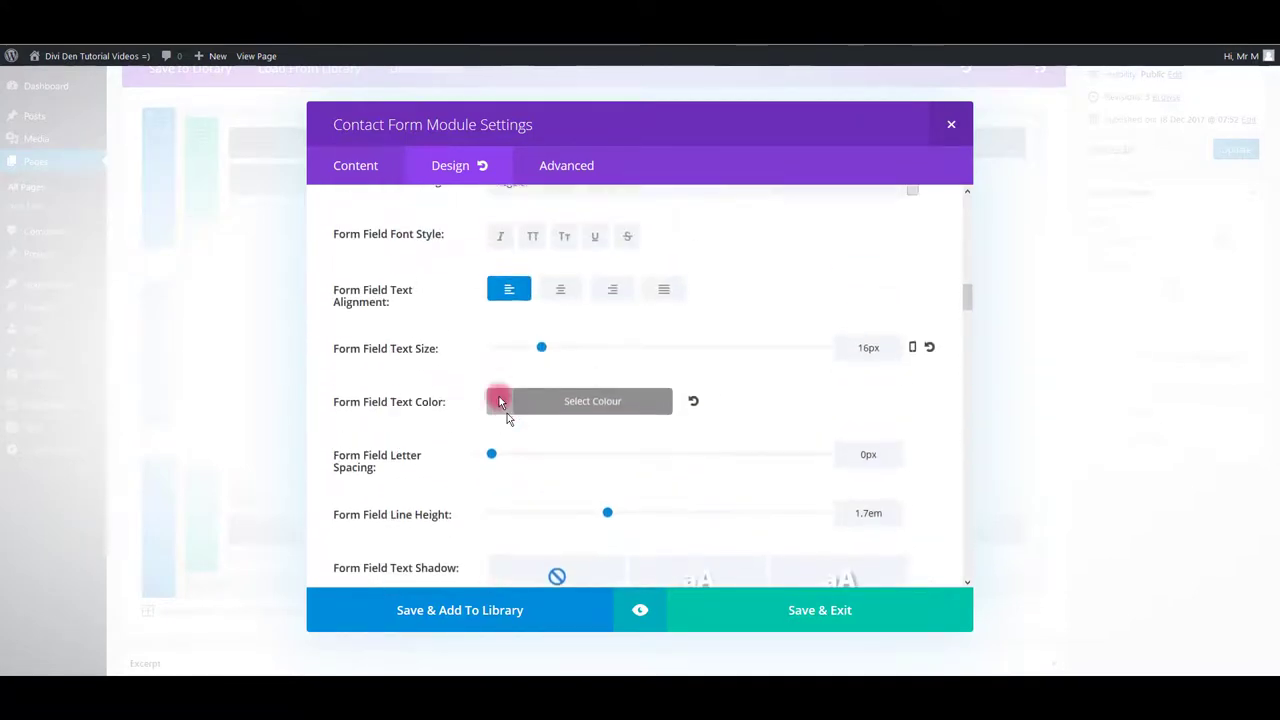
scroll(499, 400, up, 3)
Save Module 2, update the page, and scroll the live page down to the Get in Touch form.
click(830, 607)
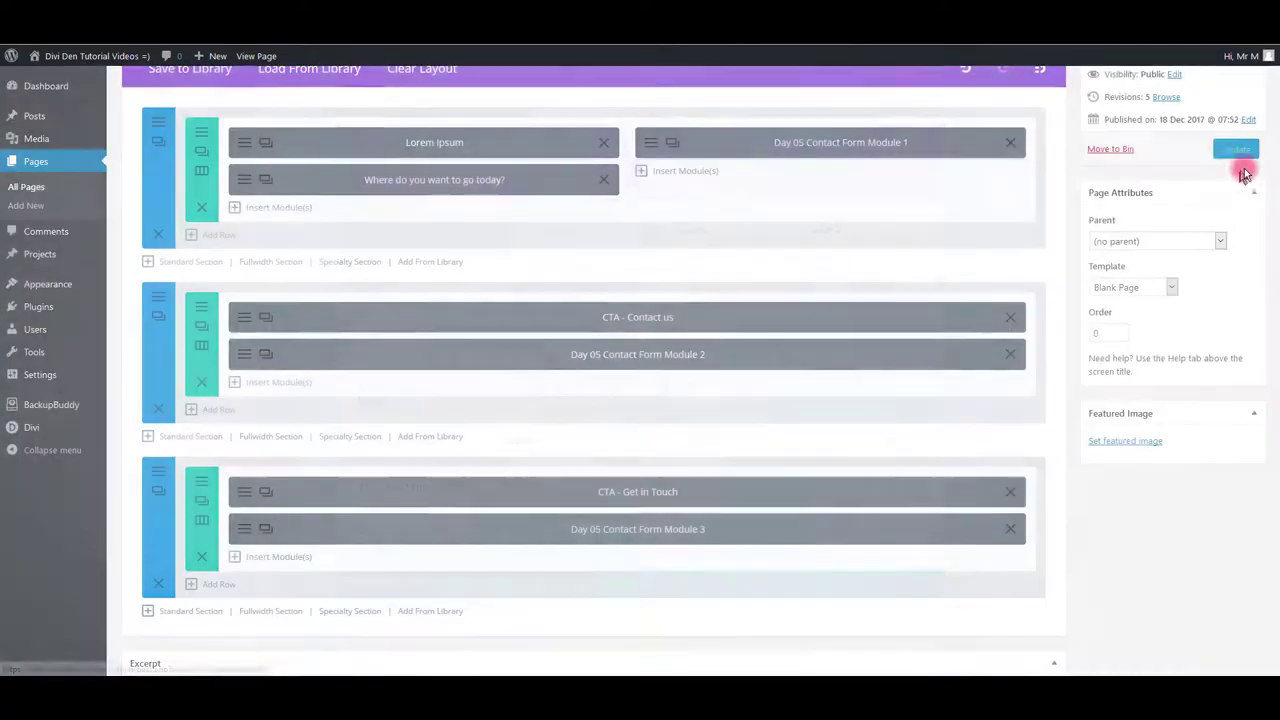
click(1218, 150)
click(256, 56)
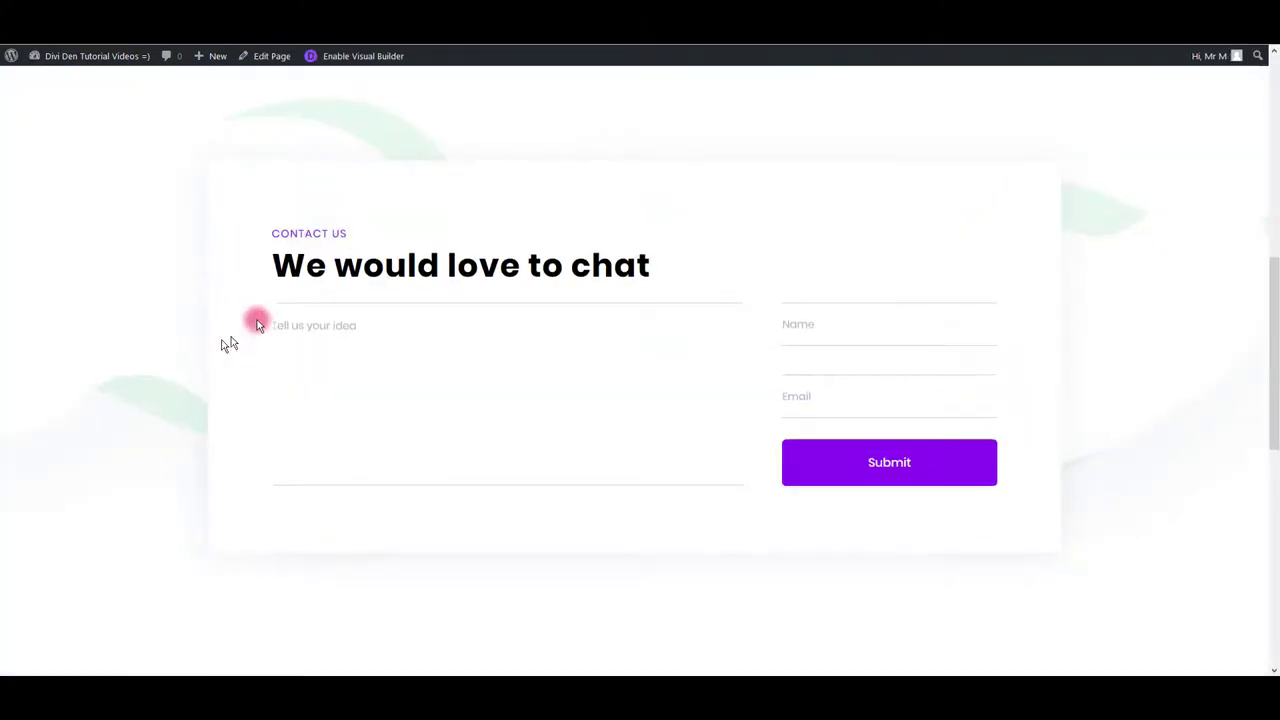
scroll(175, 370, down, 6)
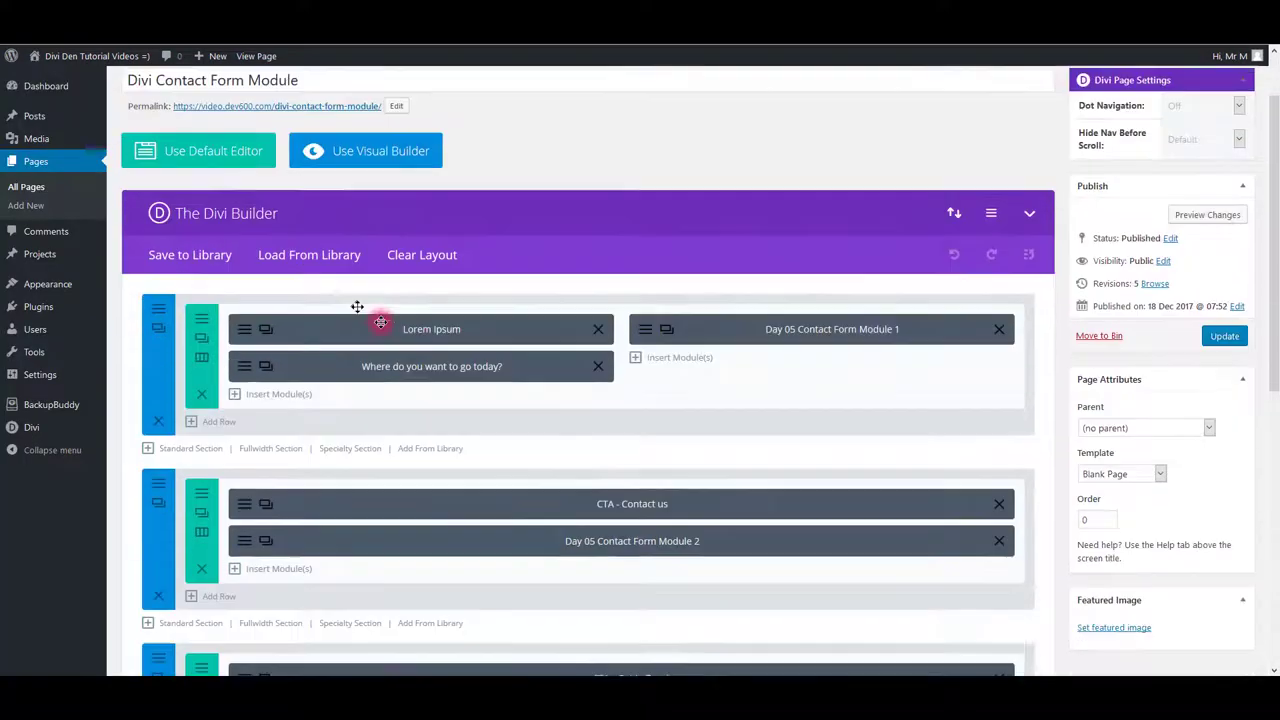
Open the Get in Touch row's settings and edit its light-blue background colour.
scroll(360, 320, down, 3)
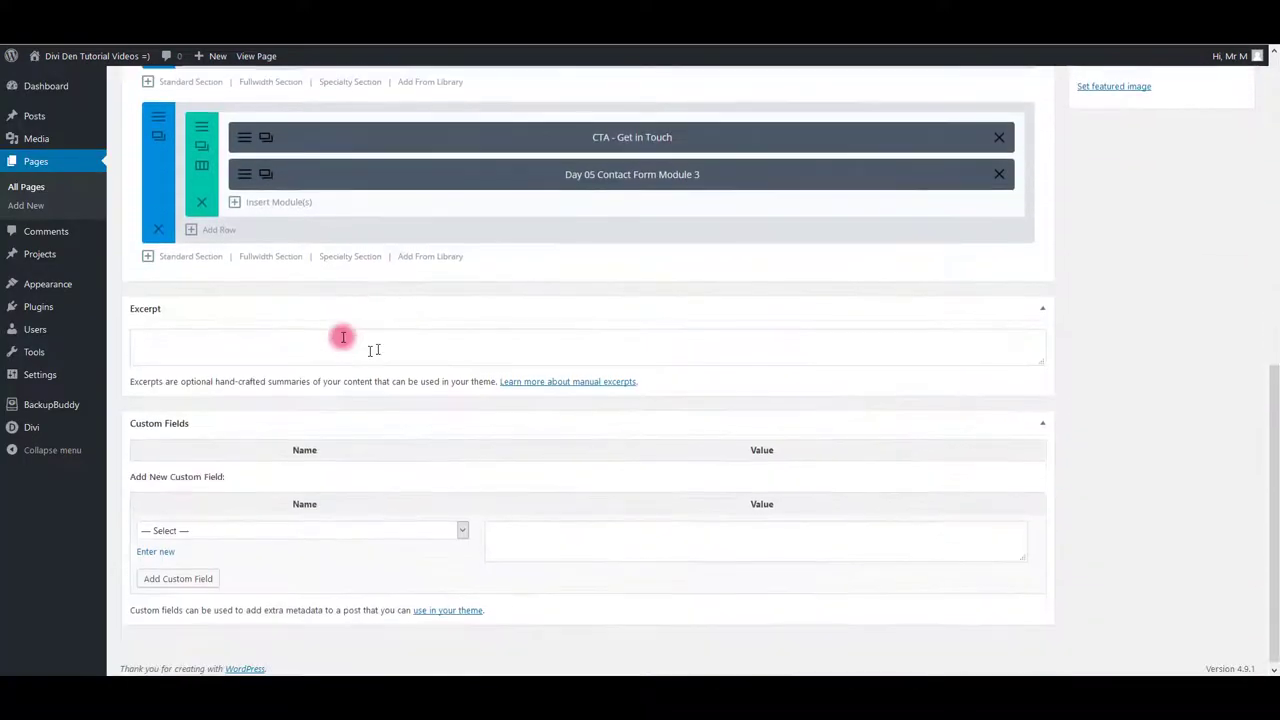
scroll(300, 330, up, 1)
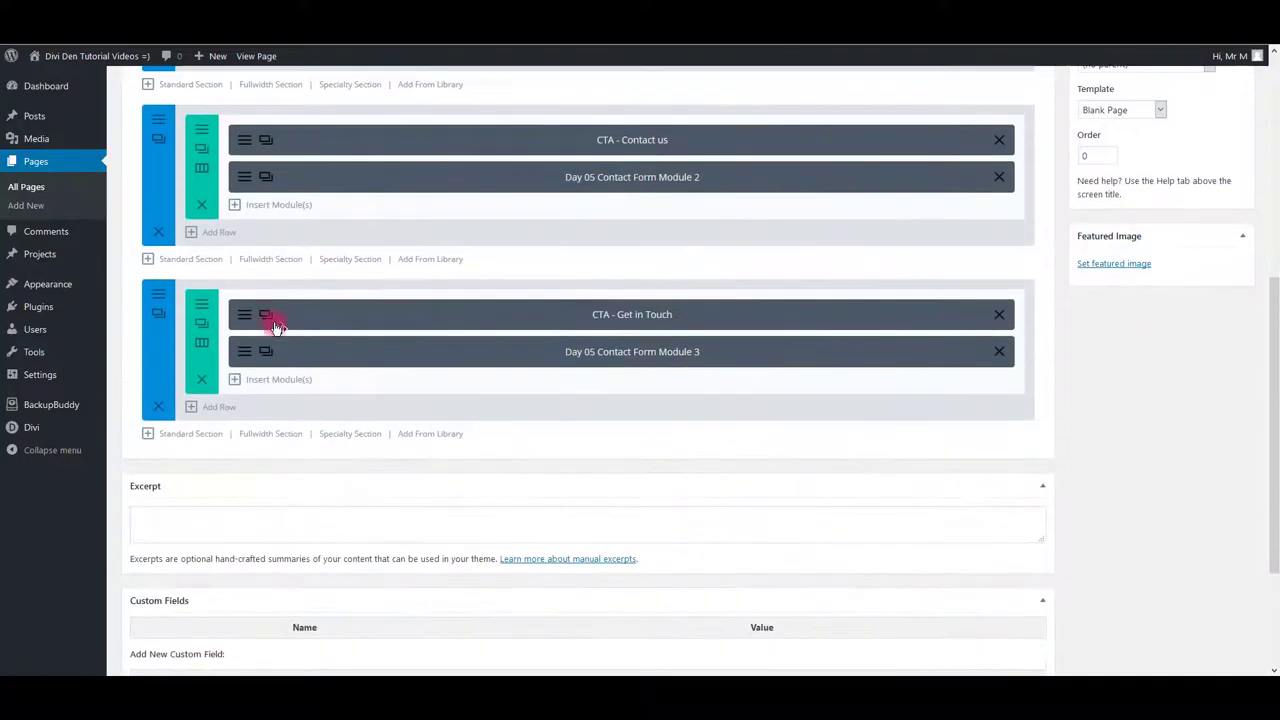
click(201, 308)
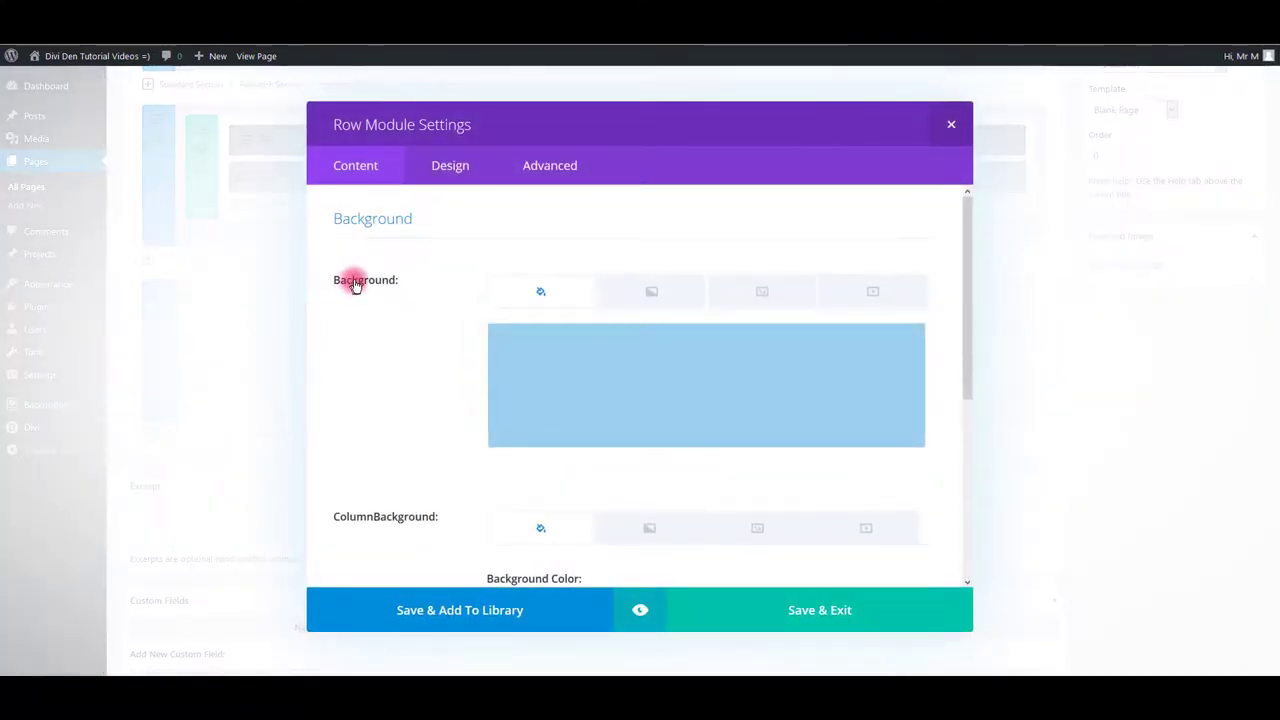
click(590, 393)
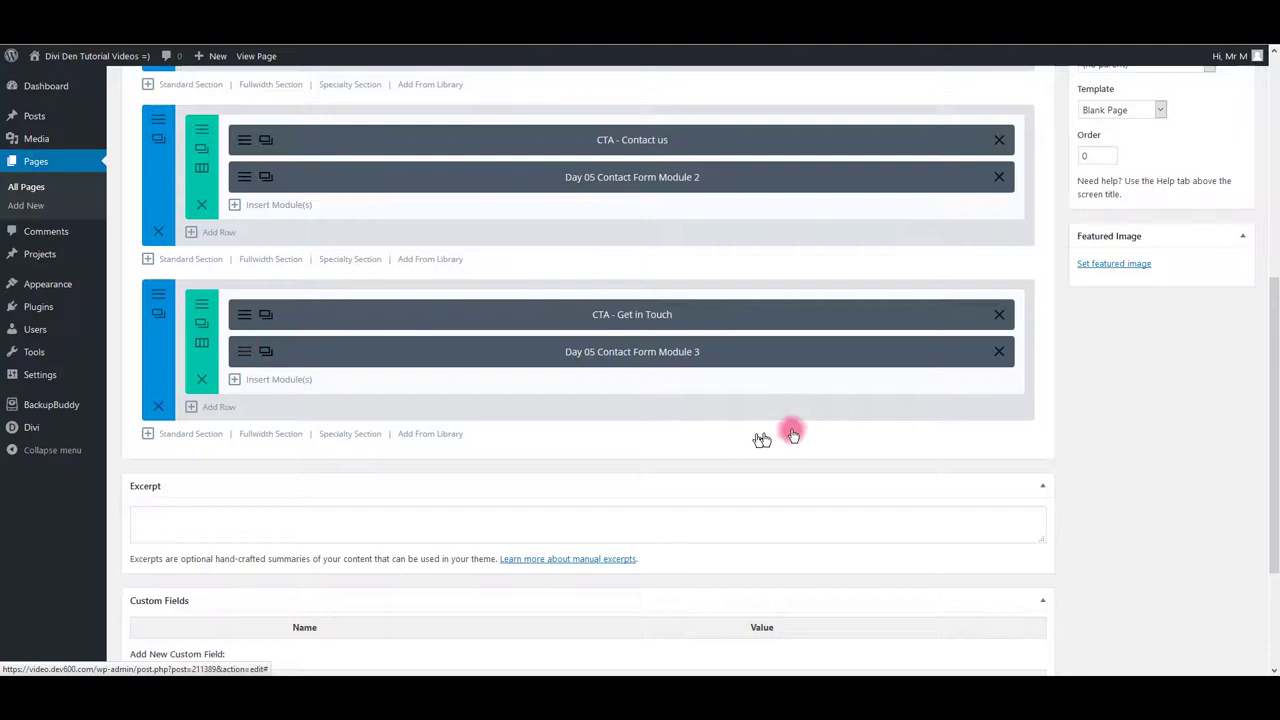
Replace rgb(156, 207, 239) with #fff in the Form Fields and Message Field CSS, then save.
click(626, 352)
right_click(571, 386)
click(633, 420)
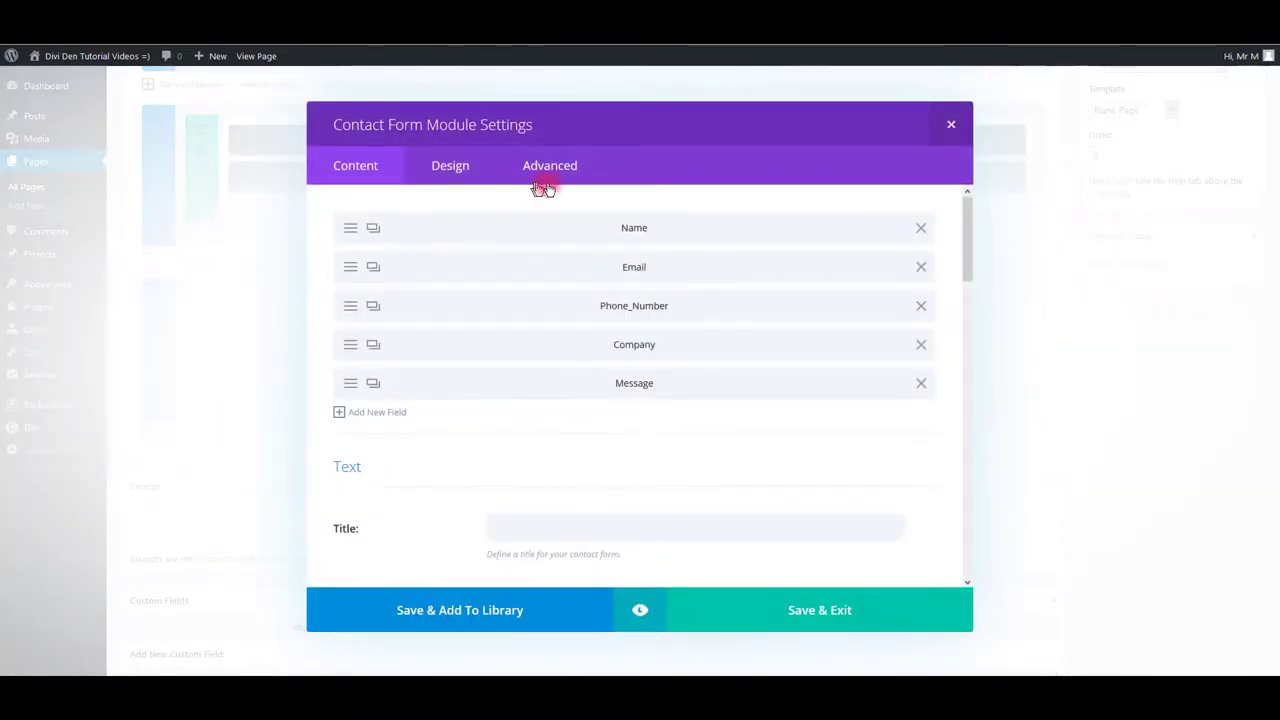
click(540, 168)
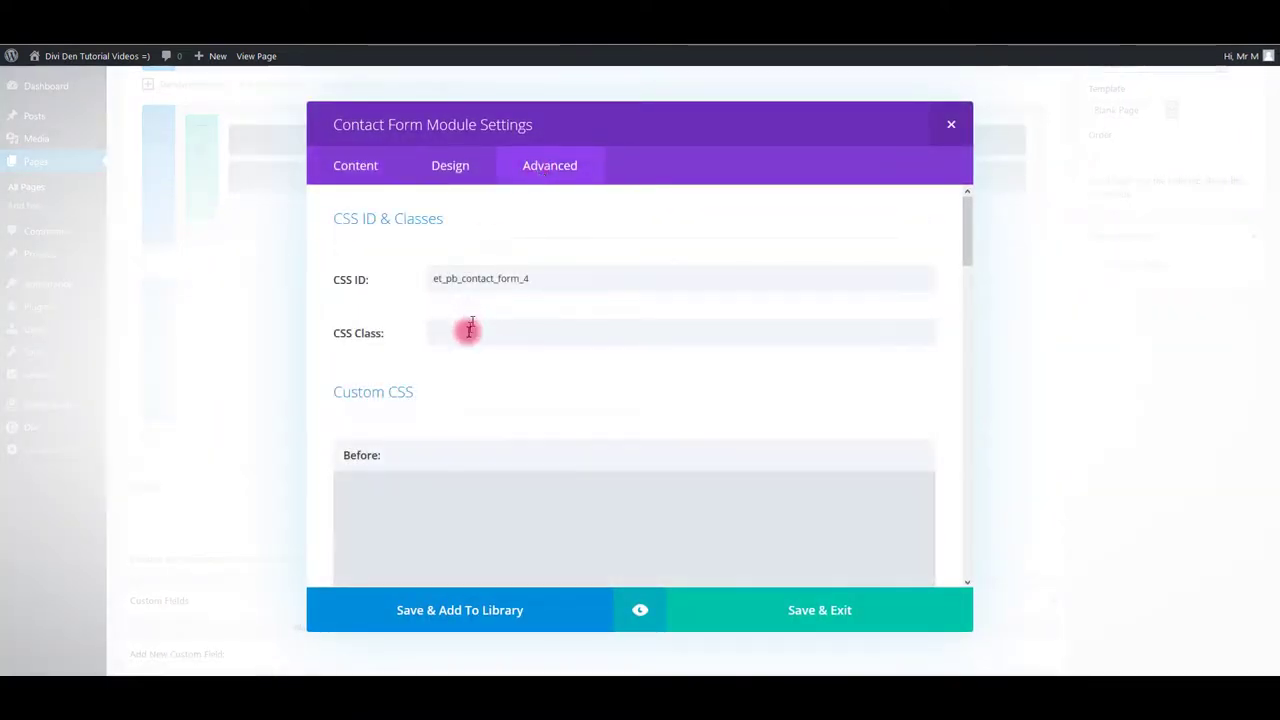
scroll(457, 340, down, 10)
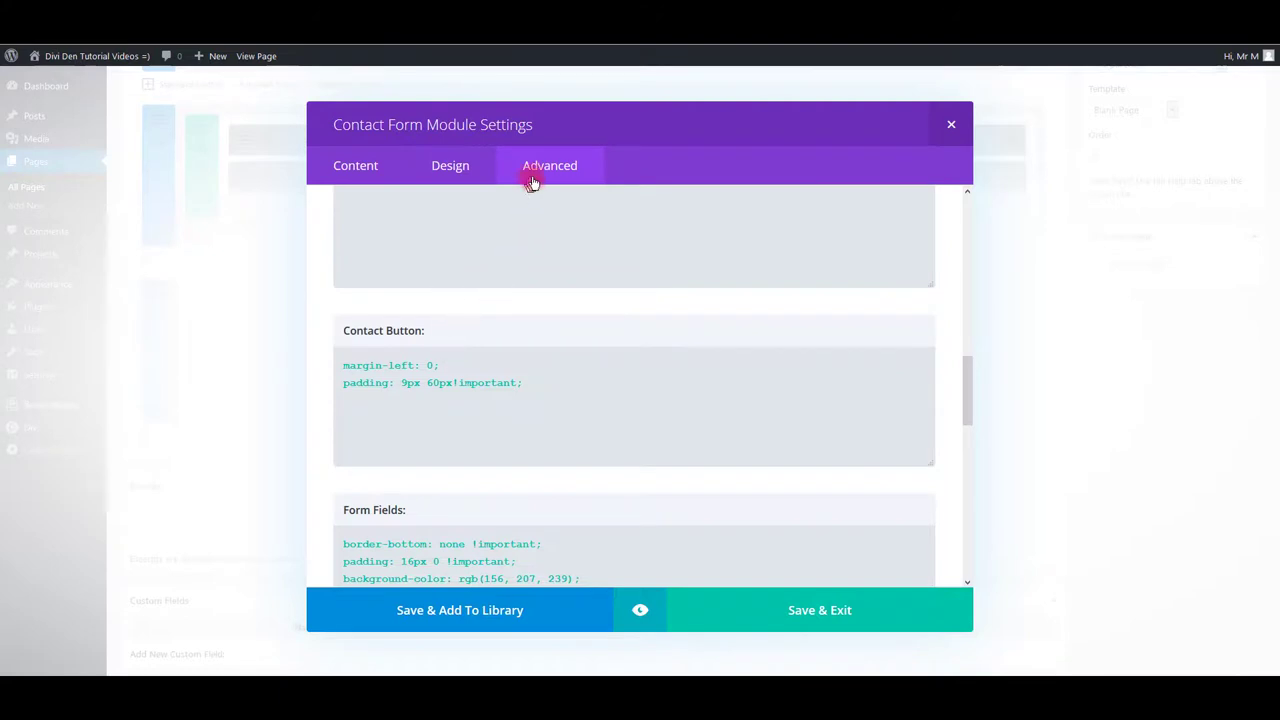
scroll(536, 256, down, 5)
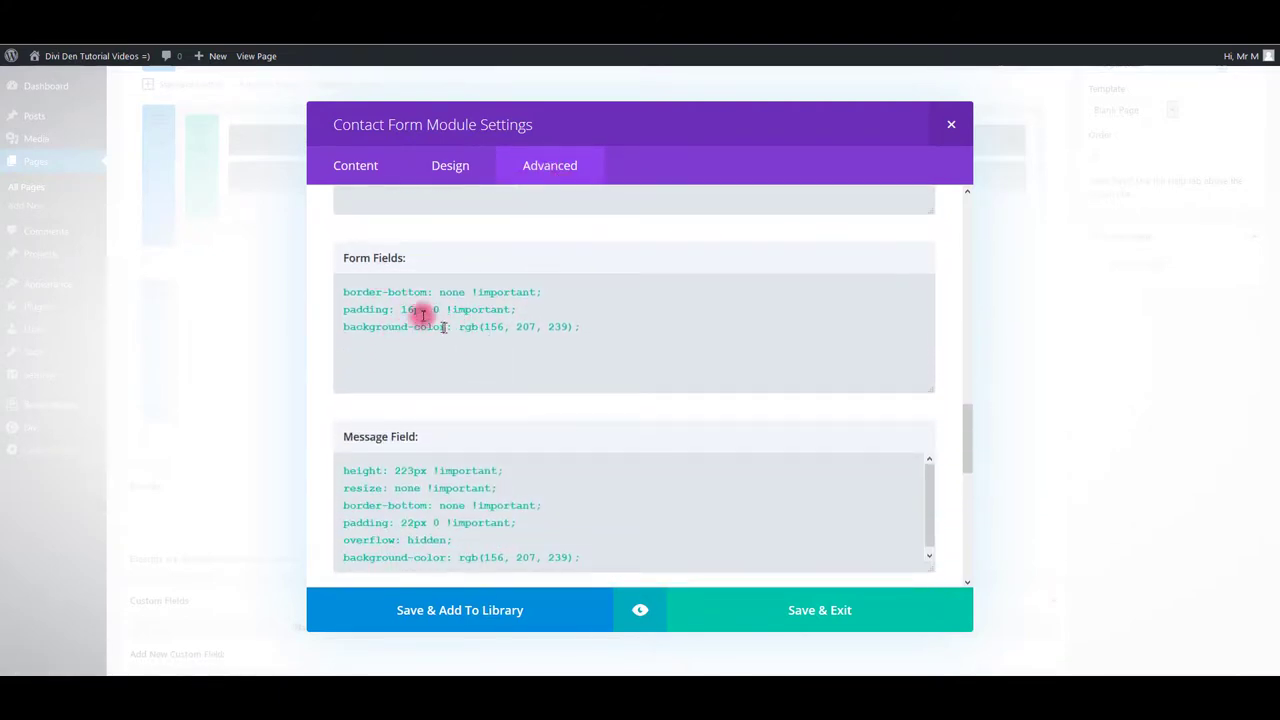
drag(458, 328, 572, 329)
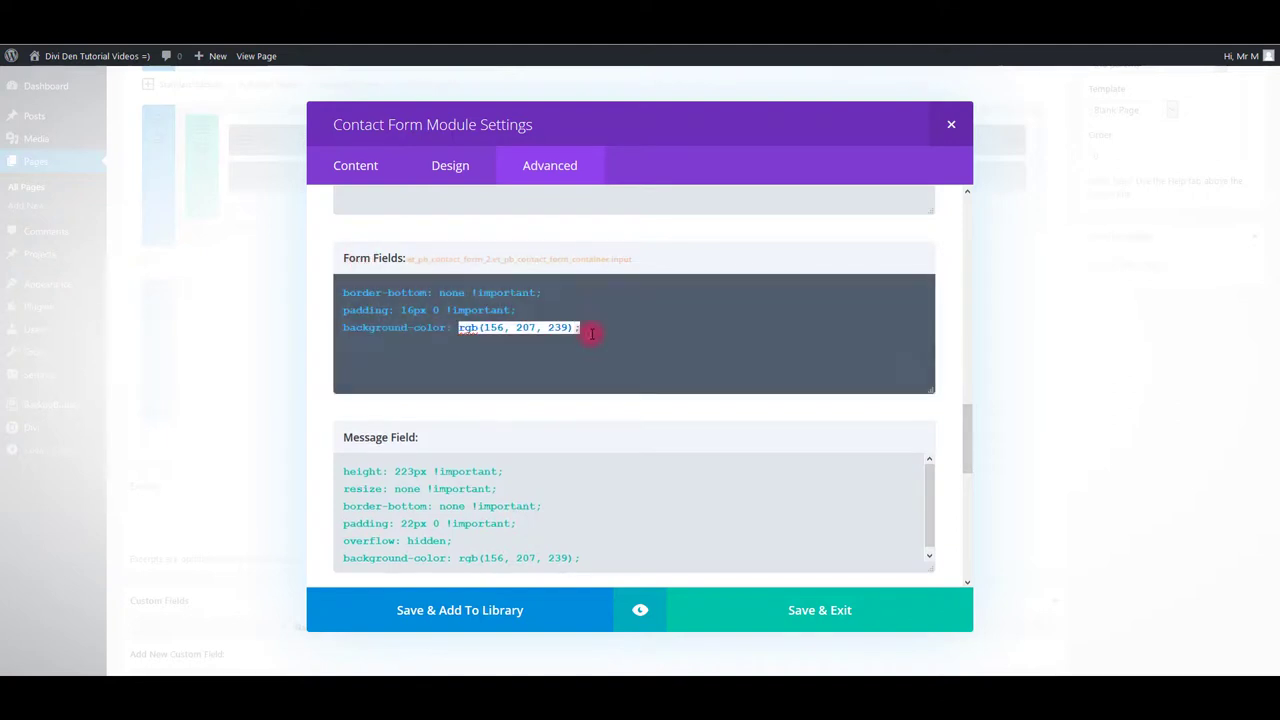
text(#fff)
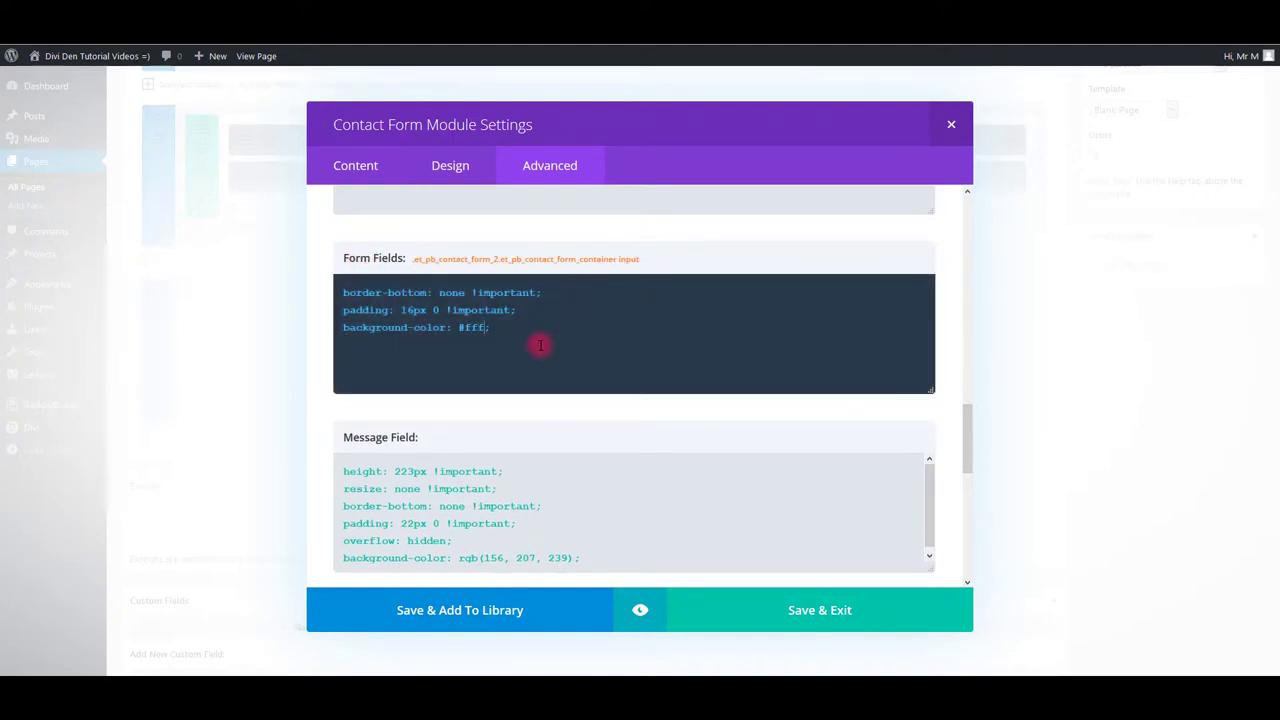
scroll(440, 420, down, 1)
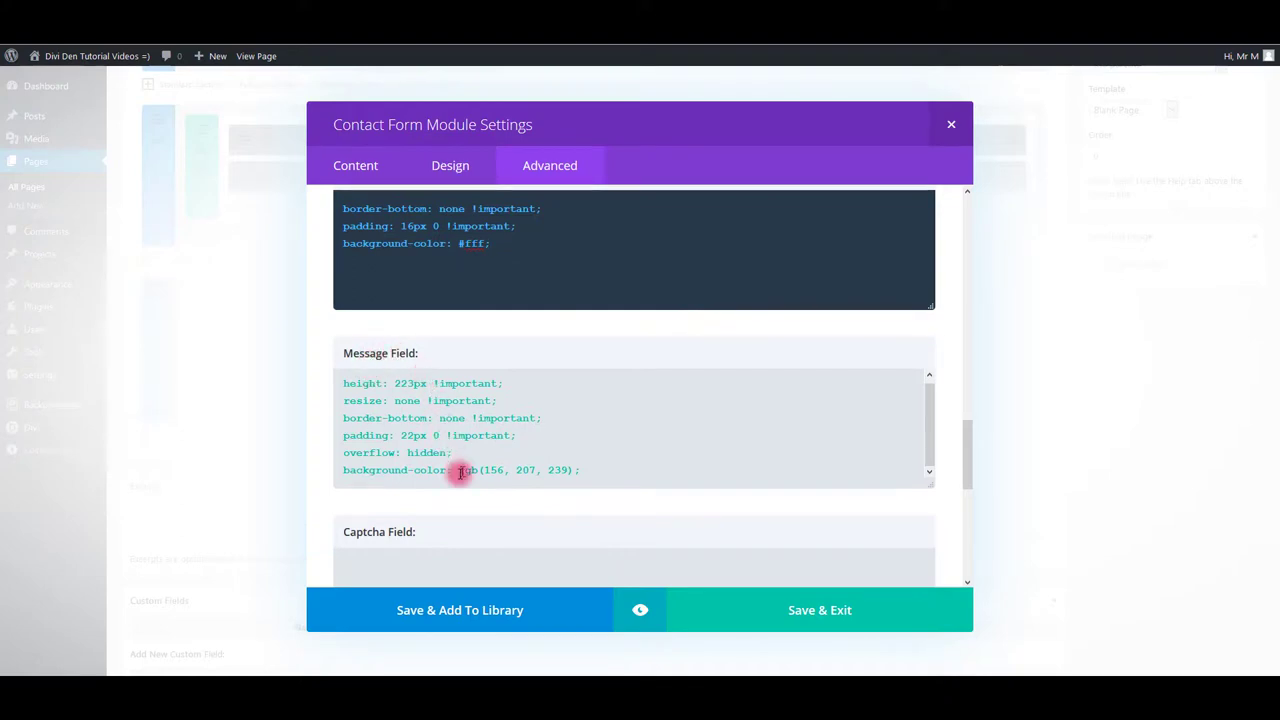
drag(461, 473, 577, 474)
text(#f)
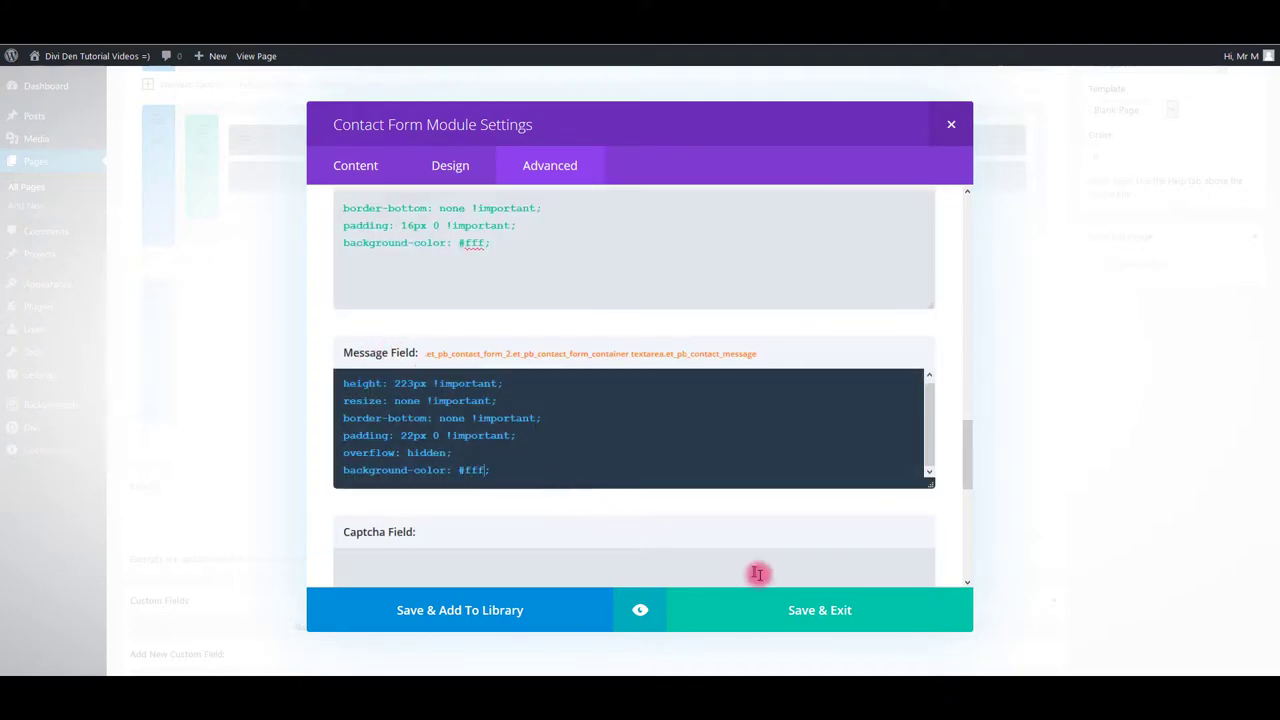
text(ff)
click(788, 605)
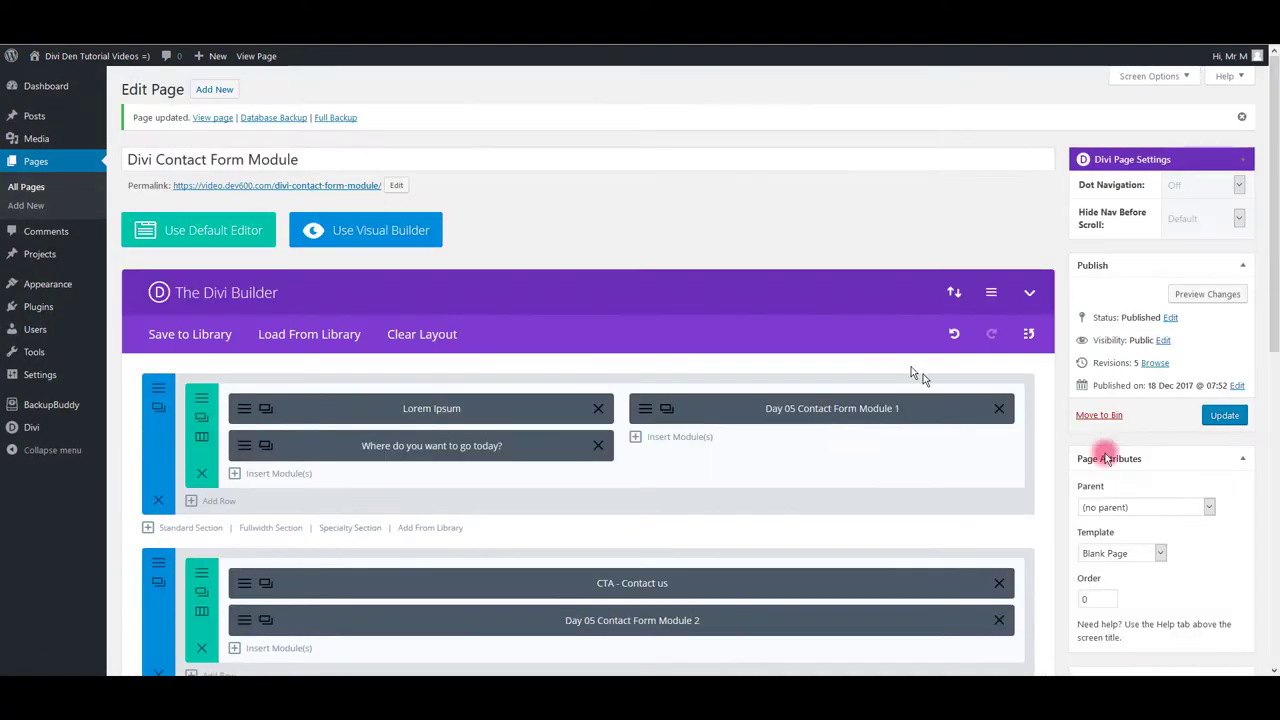
Update the page and reload the live view to confirm the purple Get in Touch form.
click(1224, 415)
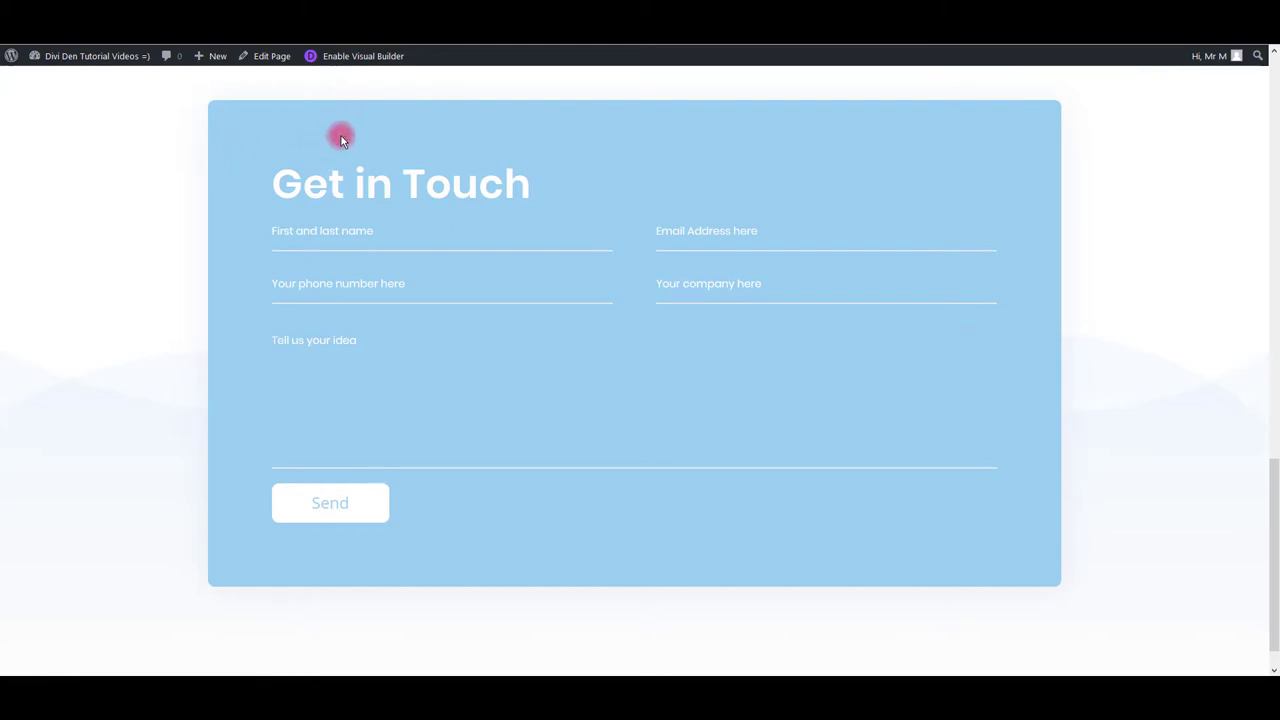
key(F5)
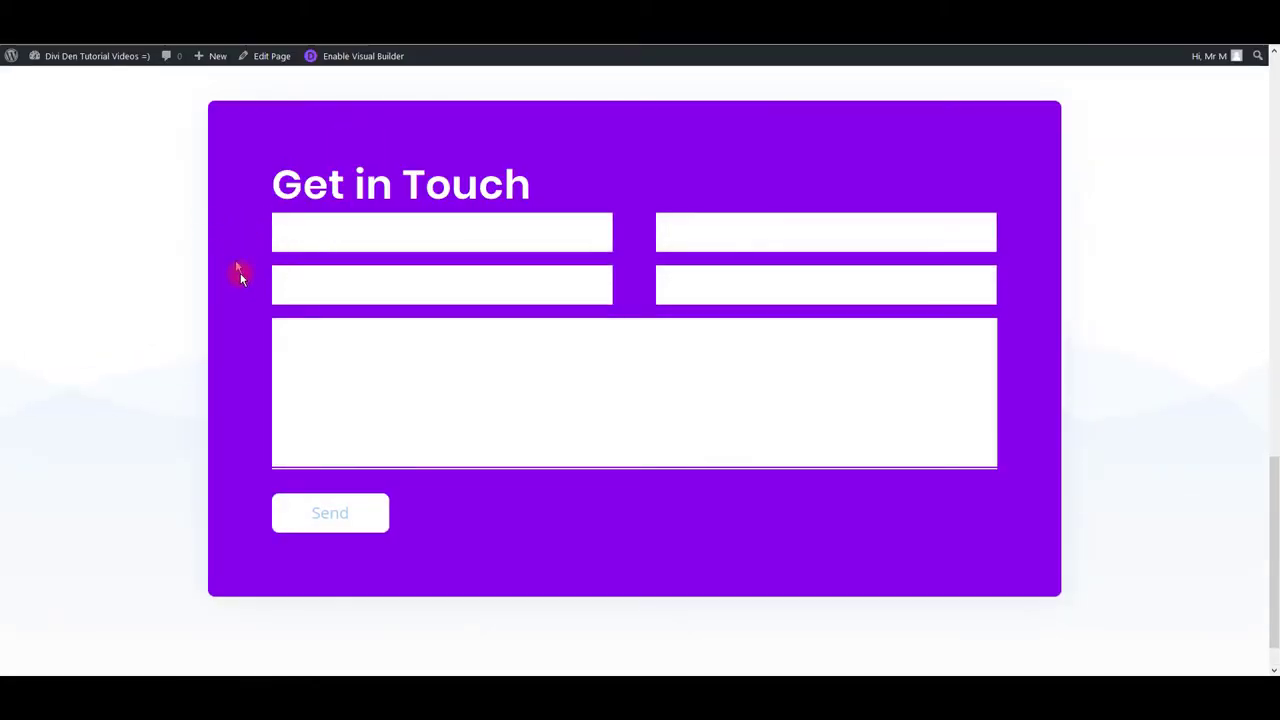